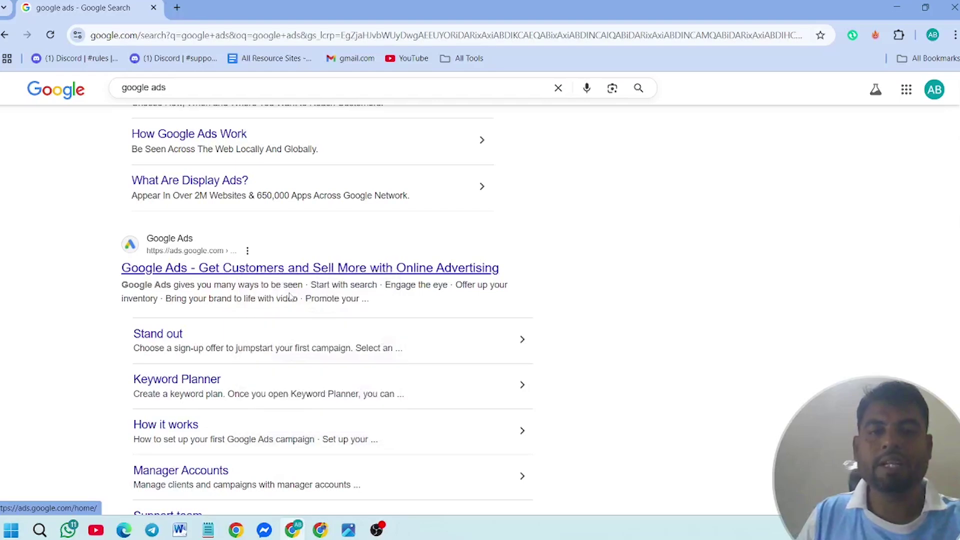
Step: Bring up the Google Ads home page and look over its content
left_click(265, 6)
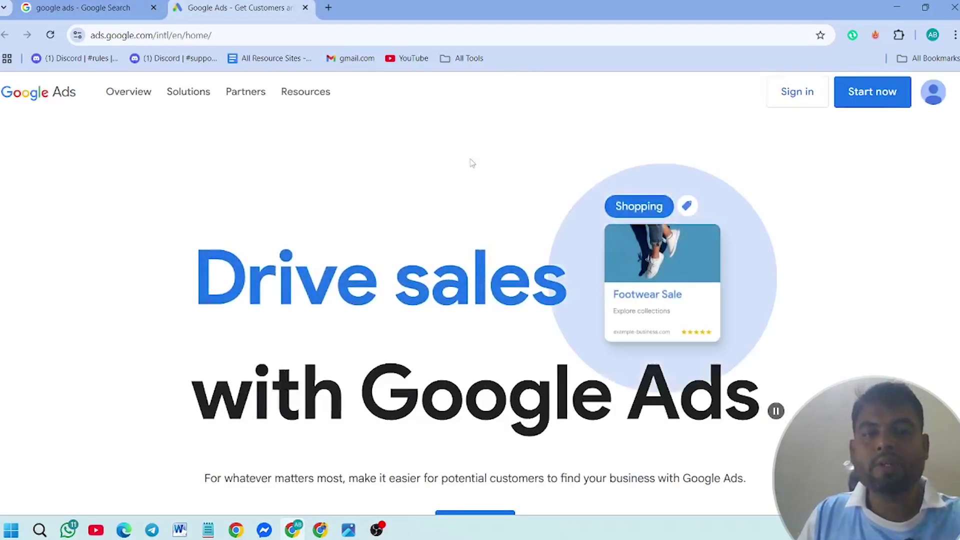
scroll(500, 155, "down", 5)
scroll(501, 165, "up", 5)
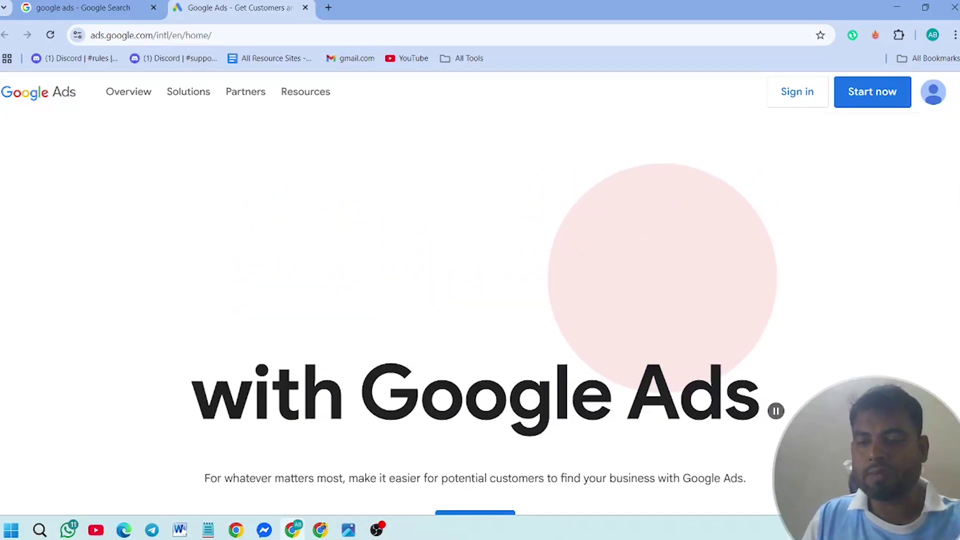
key("Print")
left_click_drag(5, 75, 871, 467)
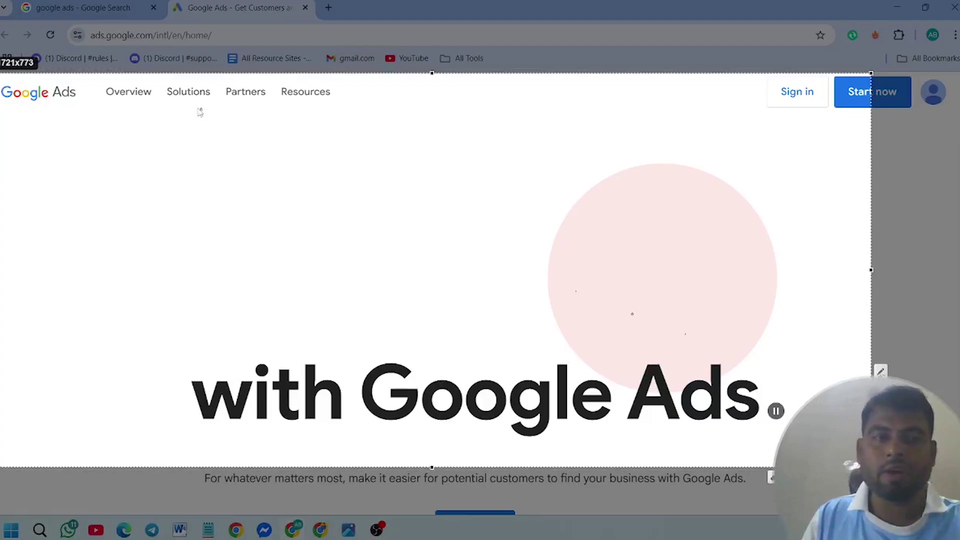
mouse_move(85, 75)
left_mouse_down()
mouse_move(323, 134)
mouse_move(346, 131)
left_mouse_up()
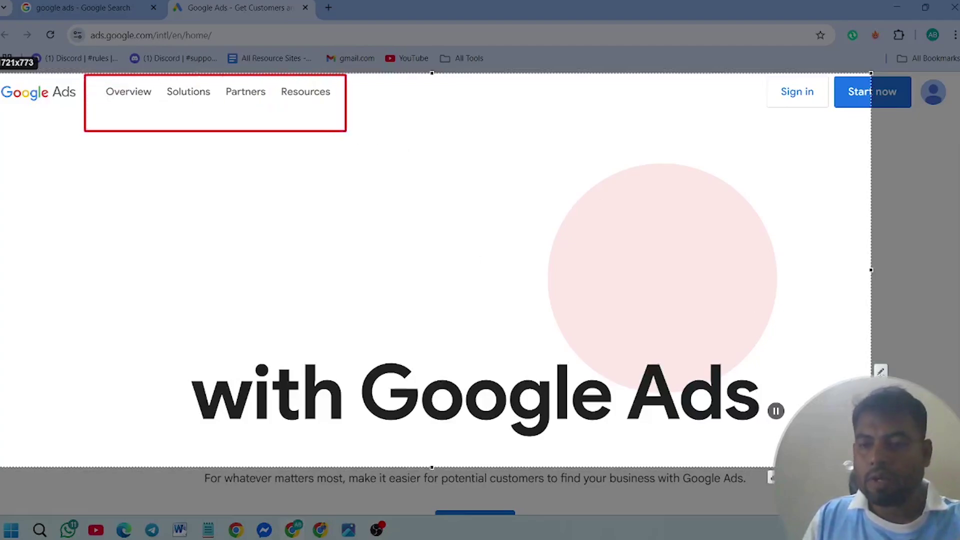
mouse_move(424, 329)
left_mouse_down()
mouse_move(158, 123)
mouse_move(196, 98)
left_mouse_up()
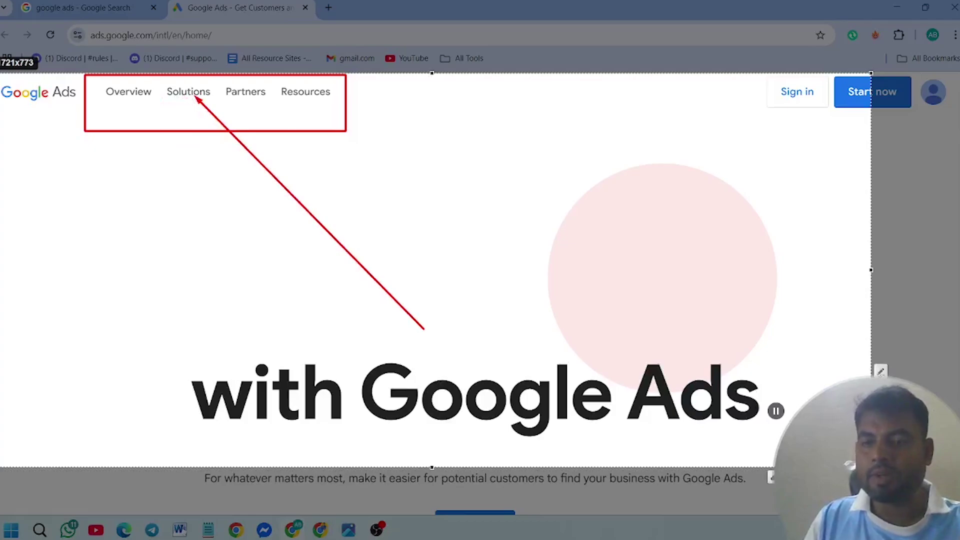
key("Escape")
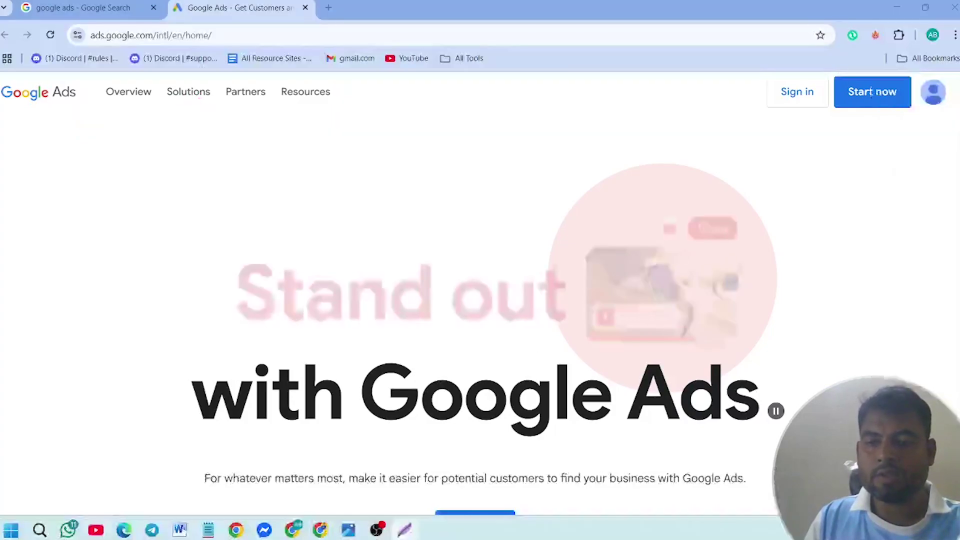
Step: Go to the Manager Accounts page under the site's solutions and start the manager account sign-up
left_click(188, 96)
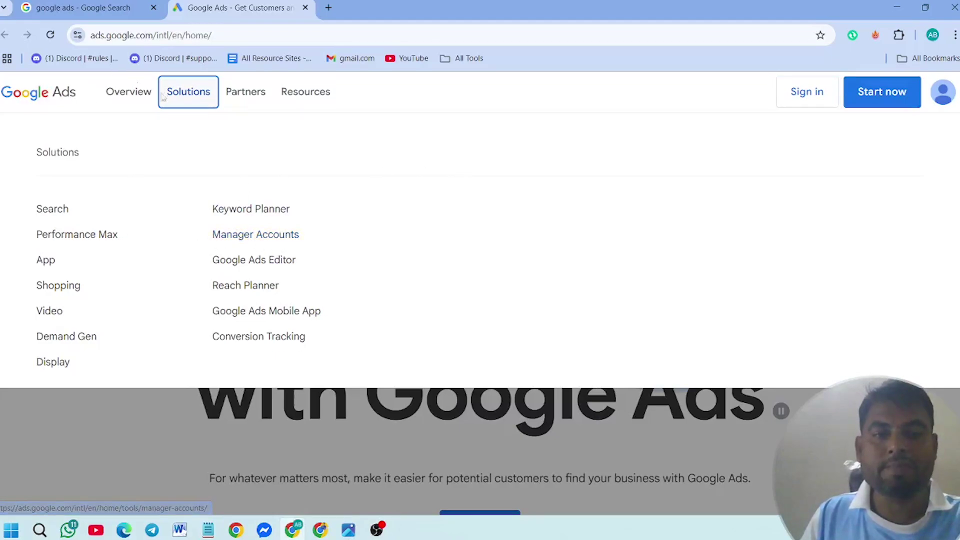
left_click(247, 239)
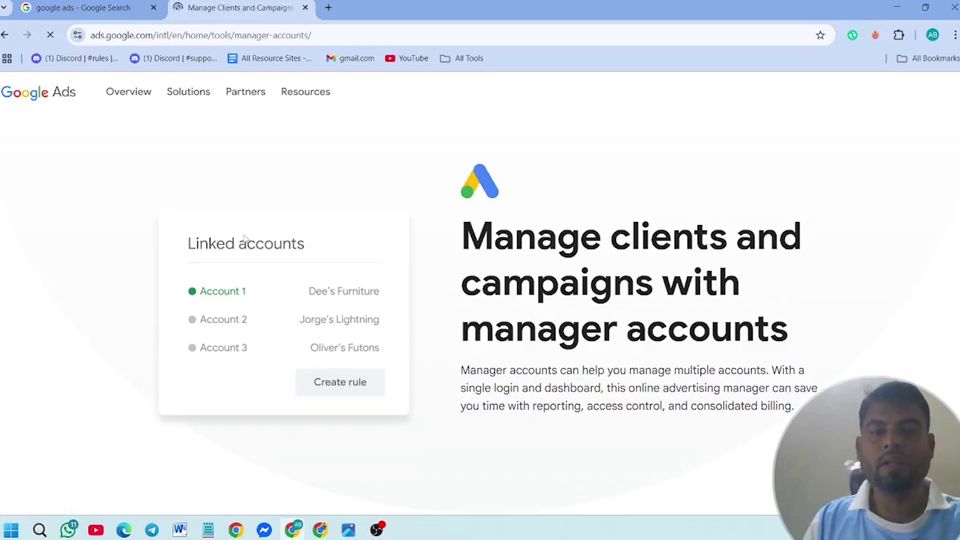
scroll(465, 385, "down", 3)
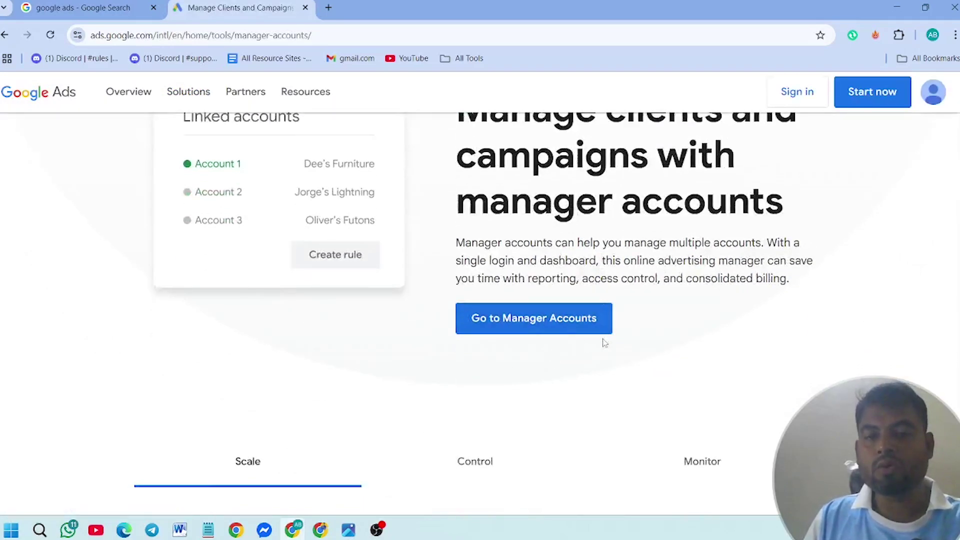
scroll(637, 343, "up", 3)
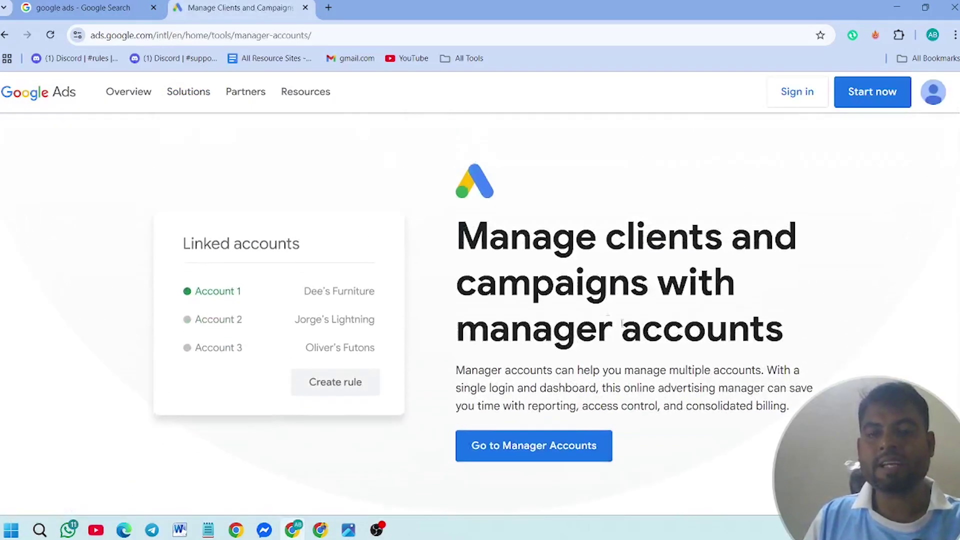
left_click(528, 450)
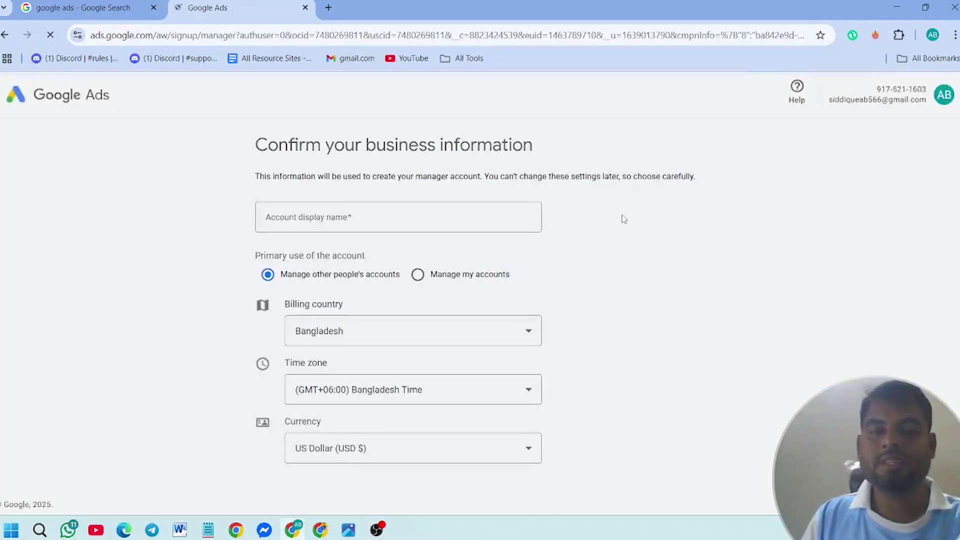
Step: Enter the owner's name as the account display name in the manager account's business information
scroll(589, 243, "down", 1)
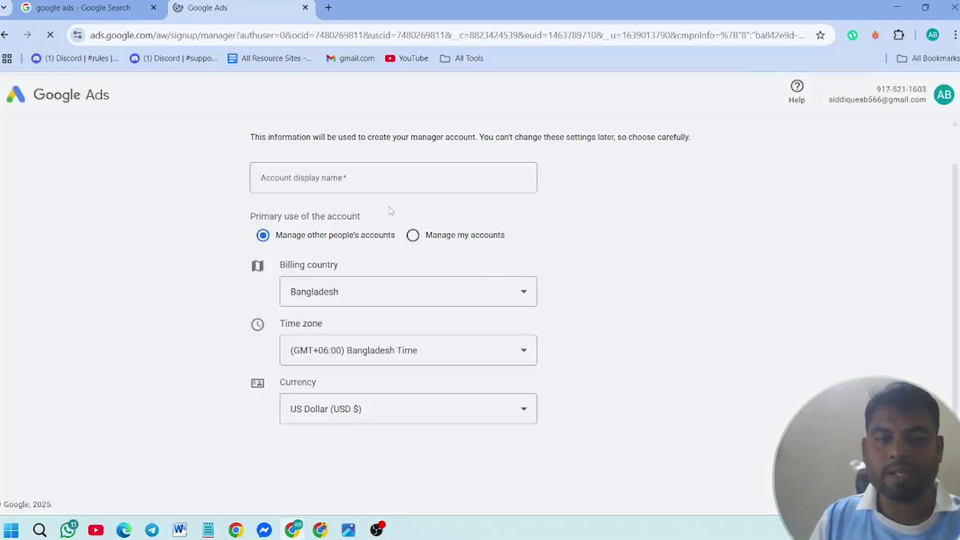
scroll(355, 227, "up", 1)
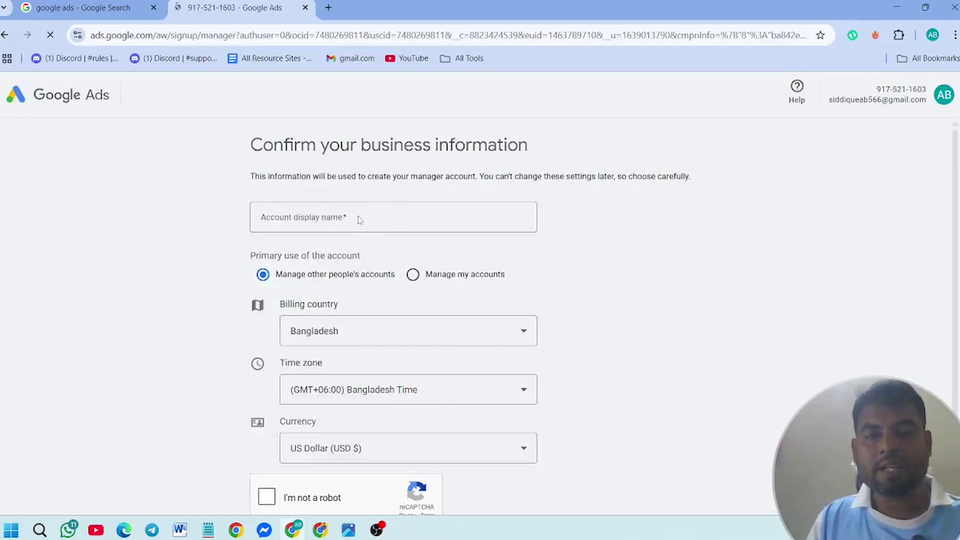
left_click(344, 220)
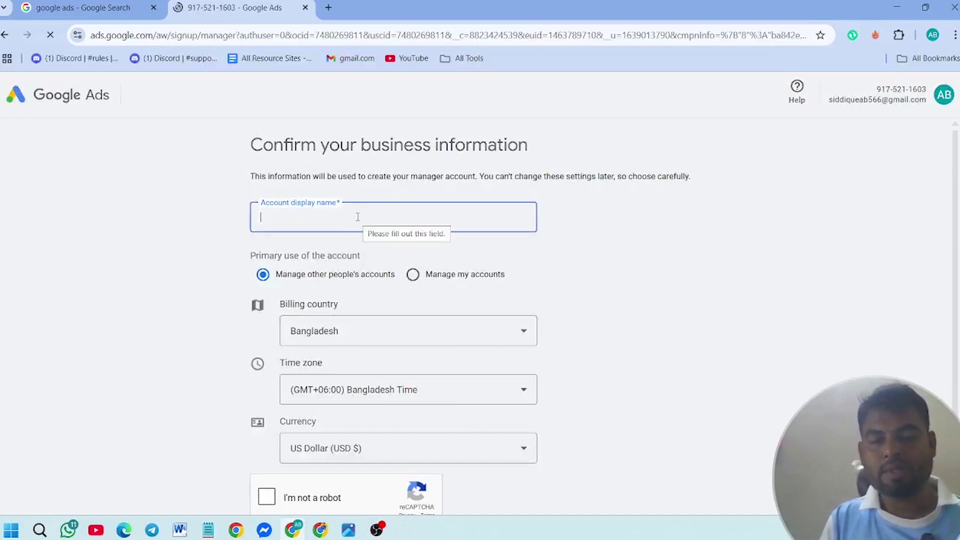
type("Shawon")
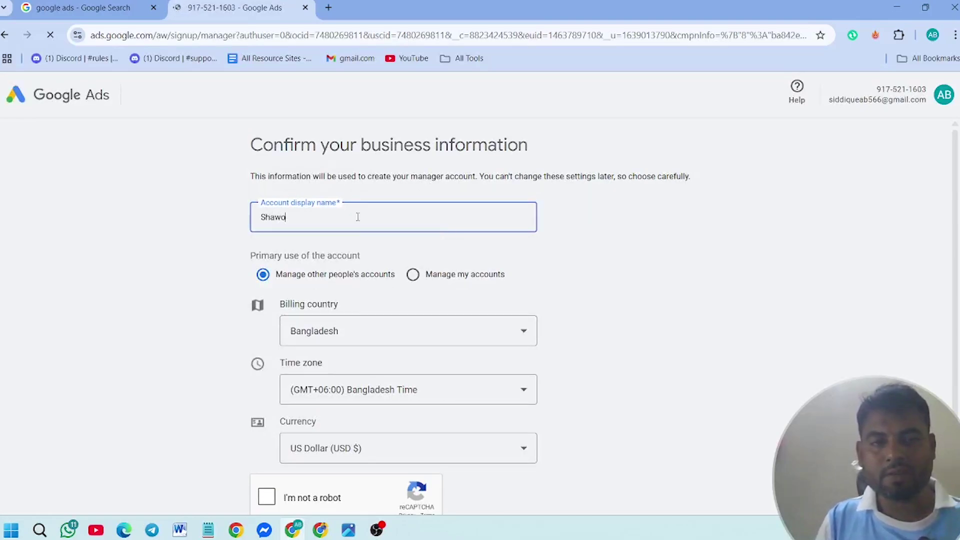
key("BackSpace")
key("BackSpace")
key("BackSpace")
key("BackSpace")
key("BackSpace")
key("BackSpace")
type("Shawon")
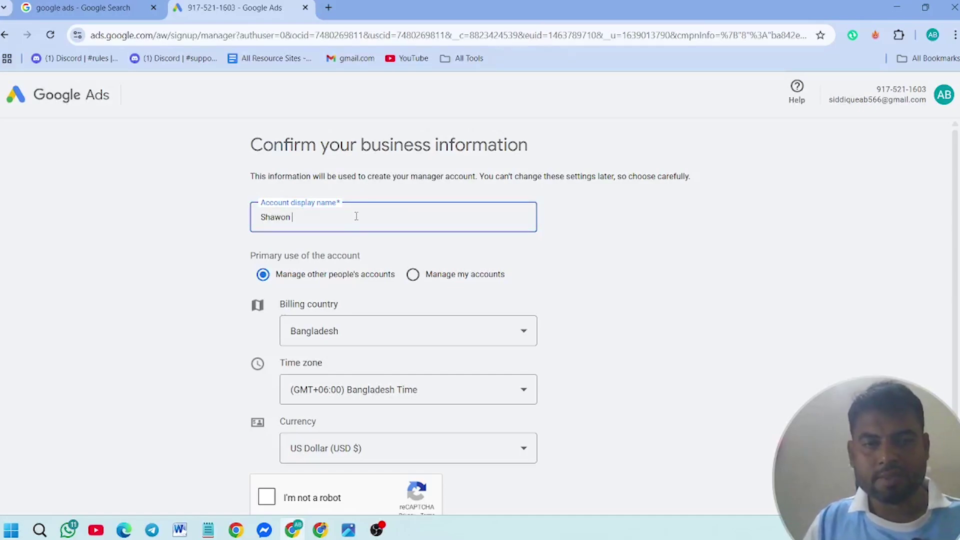
Step: Complete the "I'm not a robot" check and submit the business information to create the manager account
scroll(427, 216, "down", 1)
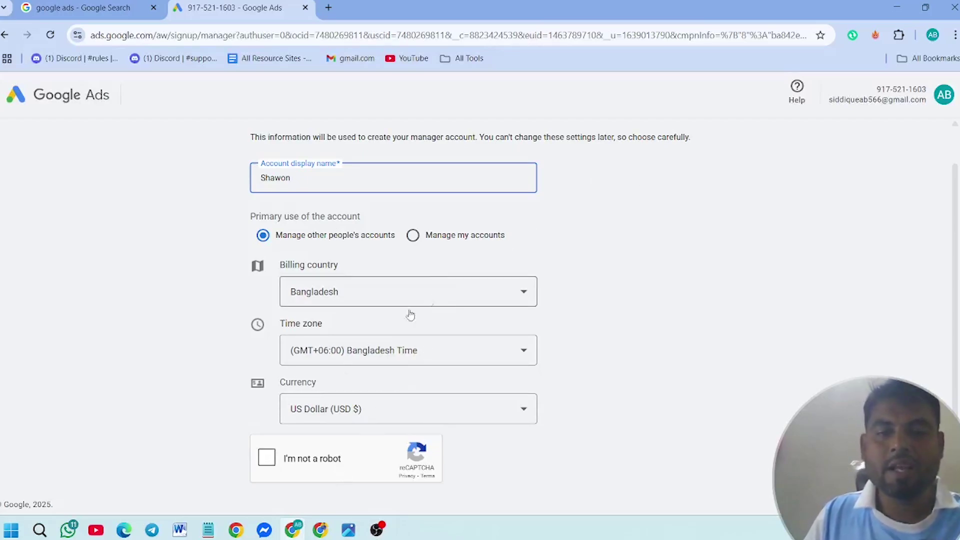
left_click(266, 458)
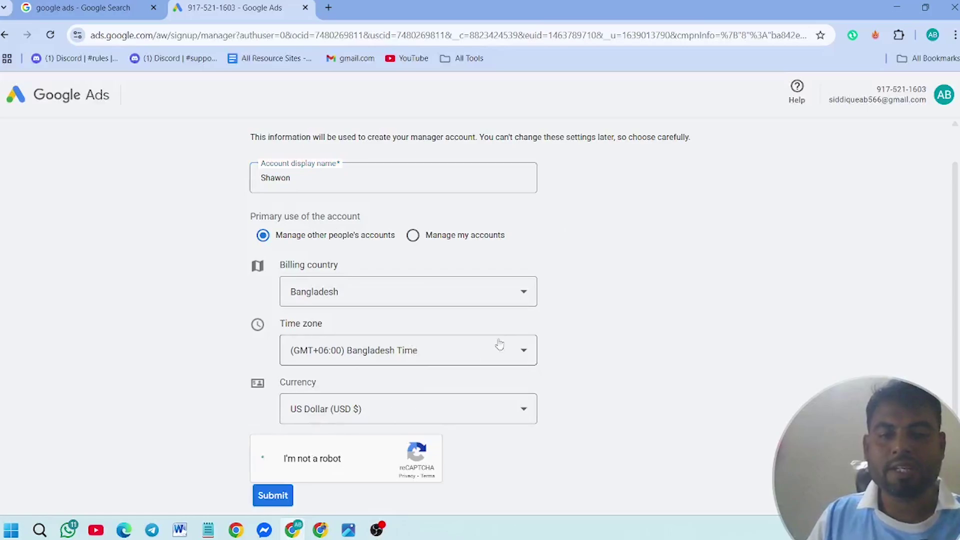
scroll(542, 307, "down", 1)
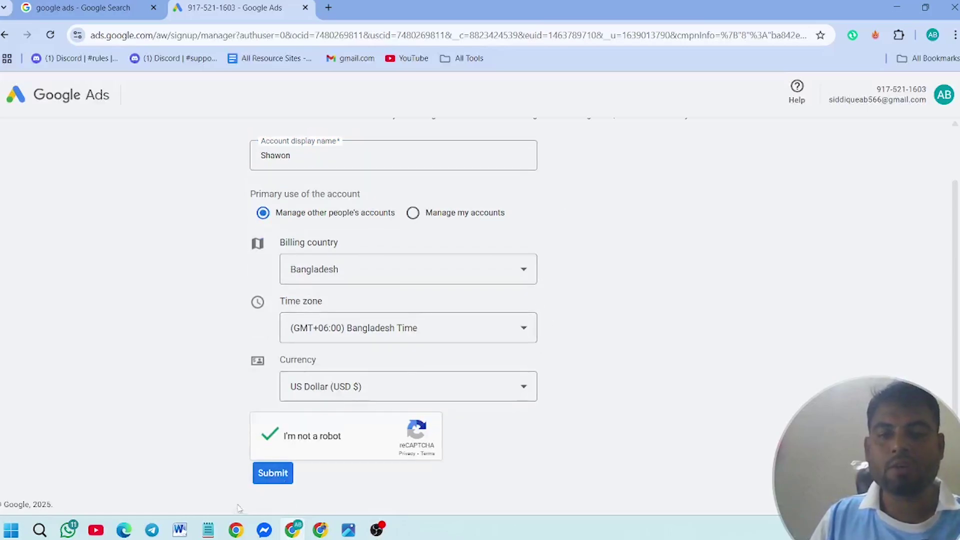
left_click(270, 477)
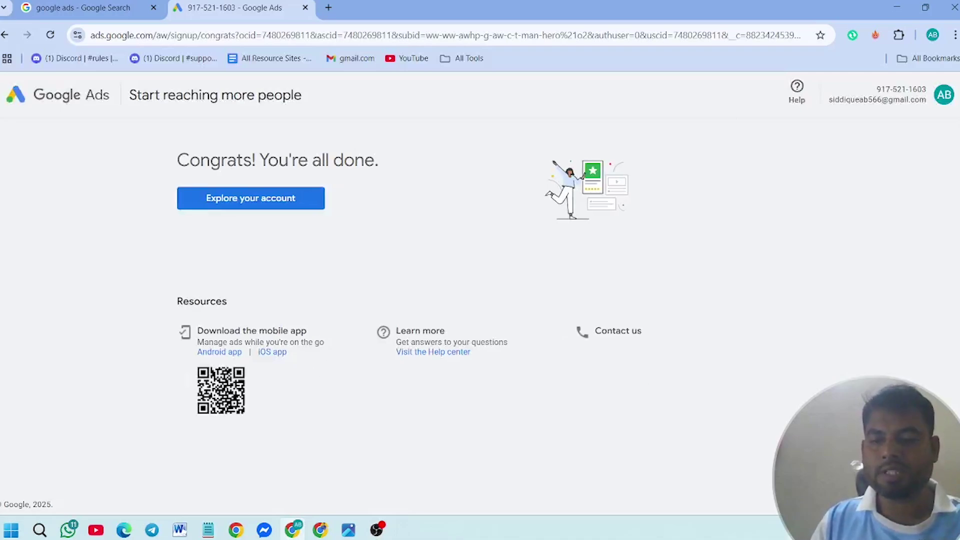
key("Print")
left_click_drag(113, 133, 722, 491)
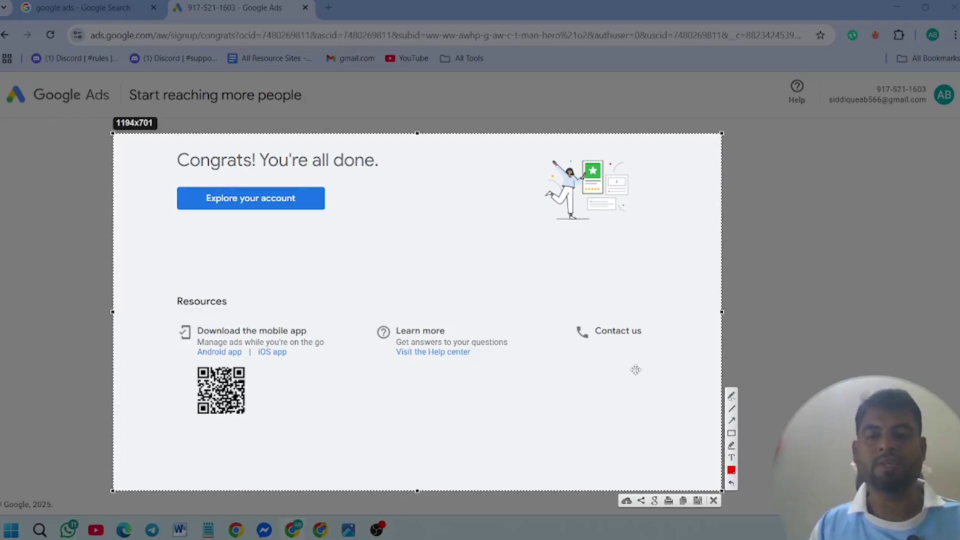
left_click(714, 501)
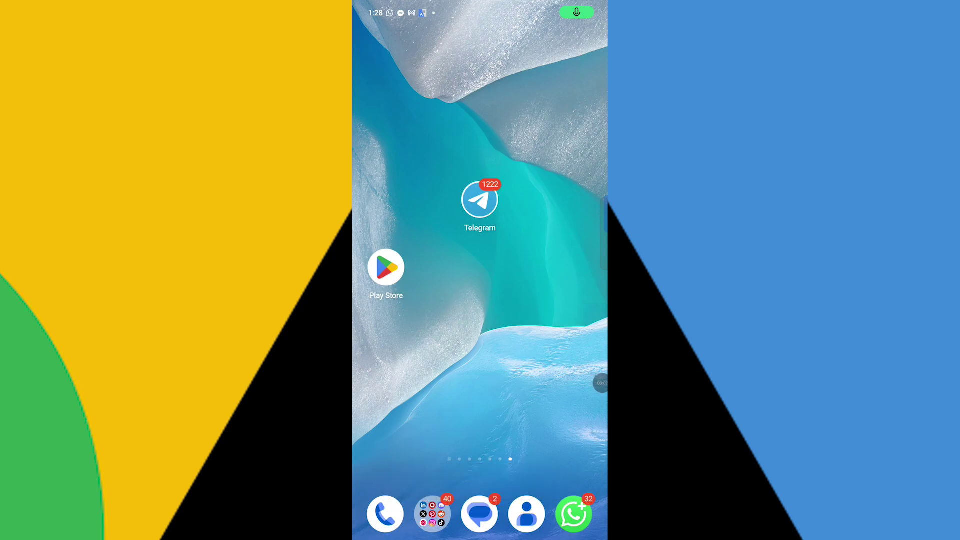
Step: Switch to the Play Store on the phone, search for "google ads" and install the Google Ads app
left_click(386, 268)
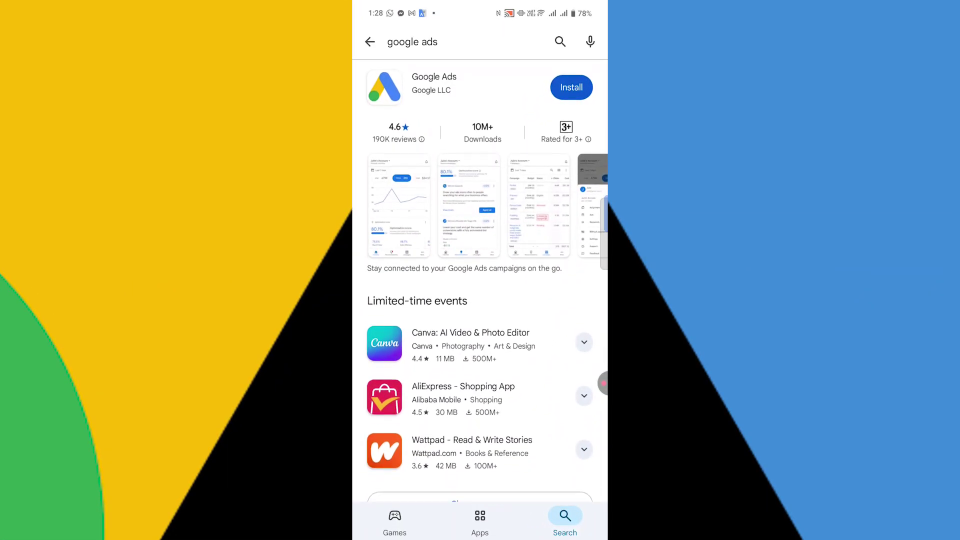
left_click(369, 41)
left_click(445, 42)
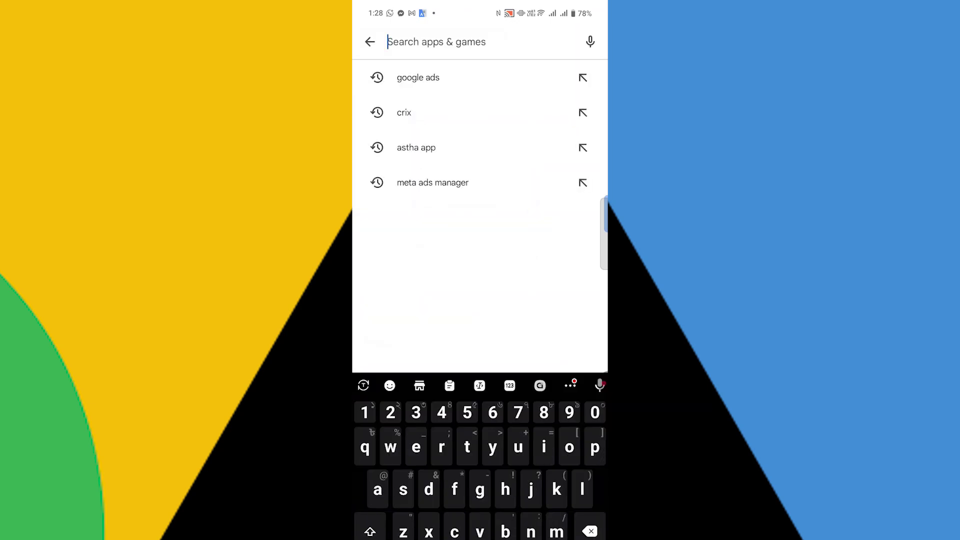
left_click(406, 77)
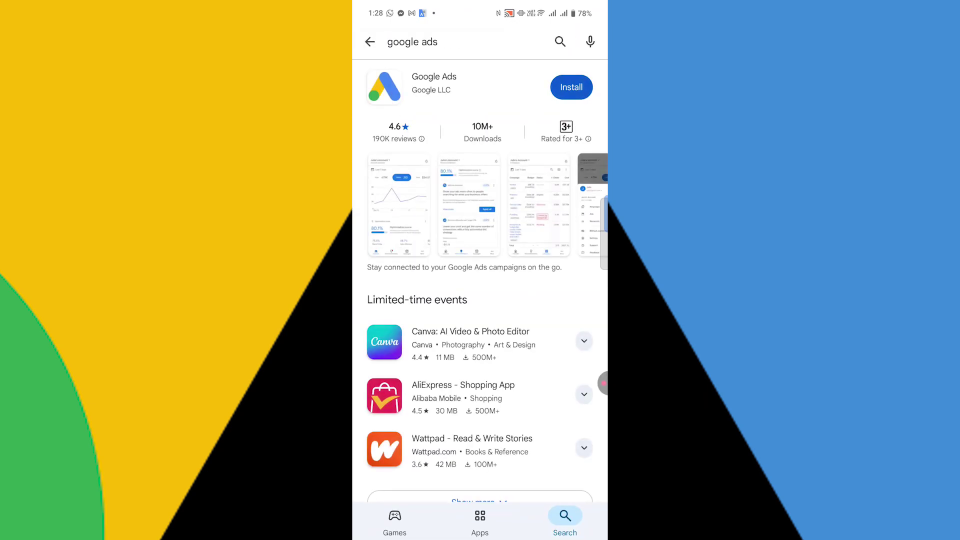
left_click(571, 87)
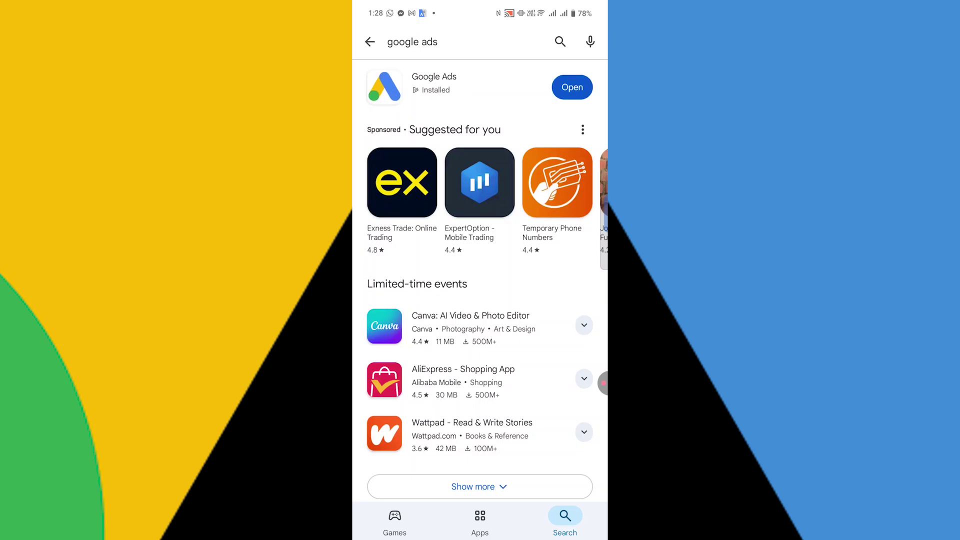
Step: Launch the installed Google Ads app, go through its introduction and decline enabling notifications
left_click(572, 87)
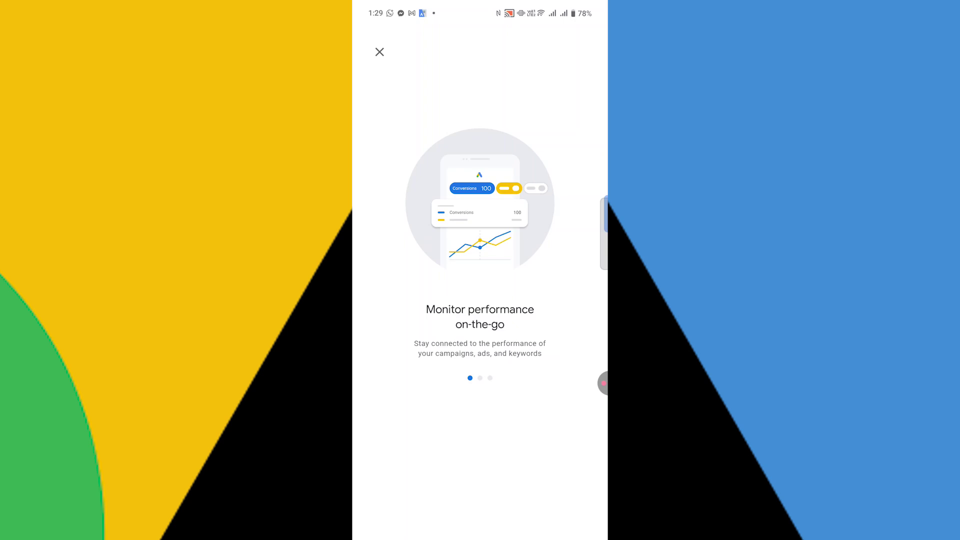
left_click_drag(540, 320, 421, 320)
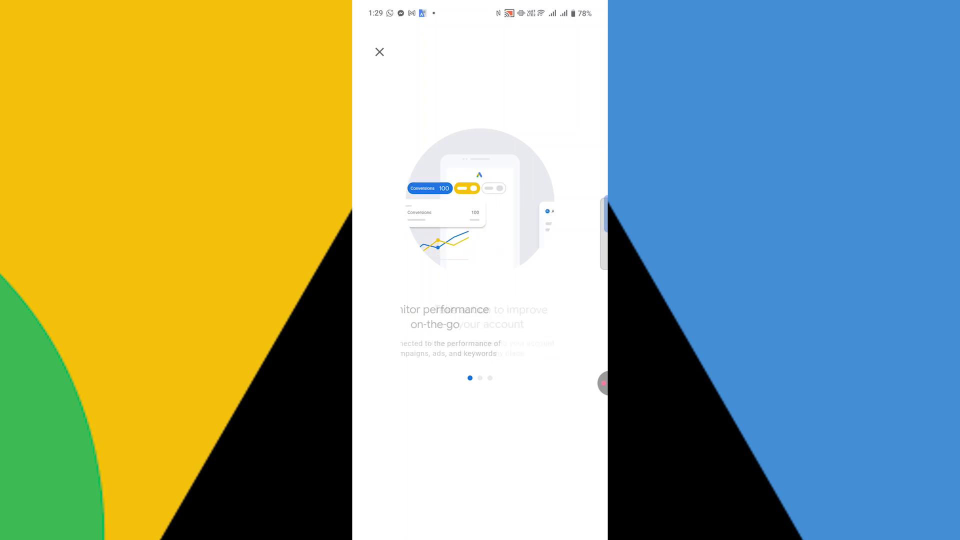
left_click_drag(540, 320, 420, 320)
left_click(480, 410)
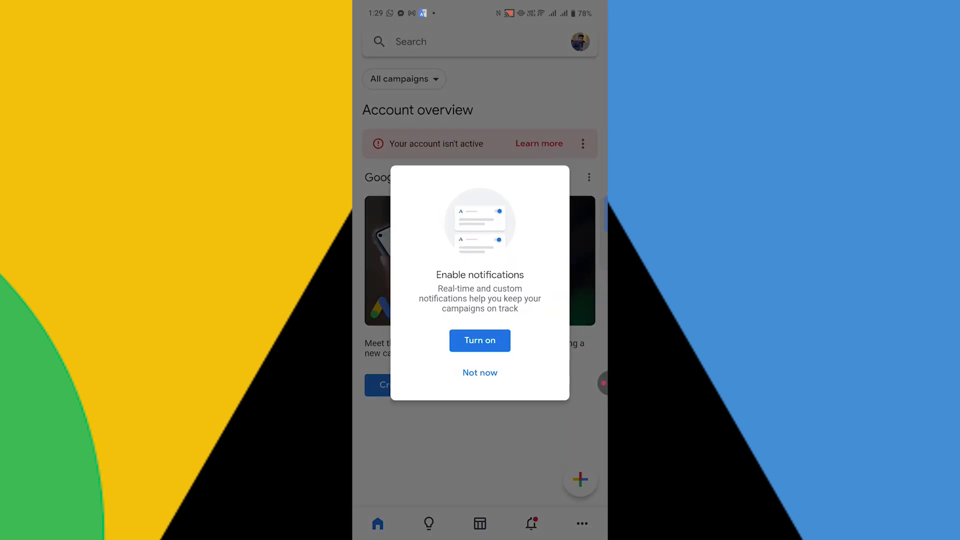
left_click(480, 372)
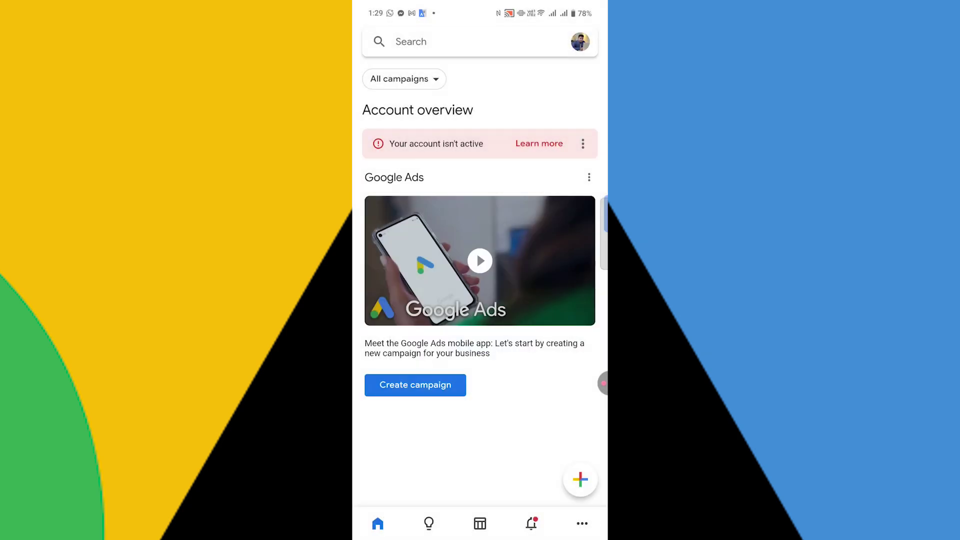
Step: Switch the app to the Google account that owns the new manager account and look over its account overview
left_click(580, 41)
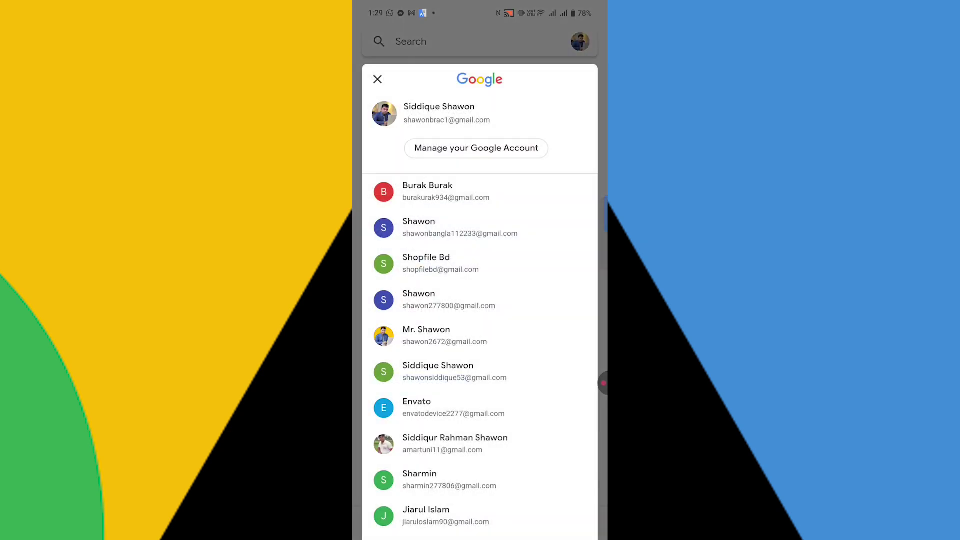
scroll(480, 300, "down", 3)
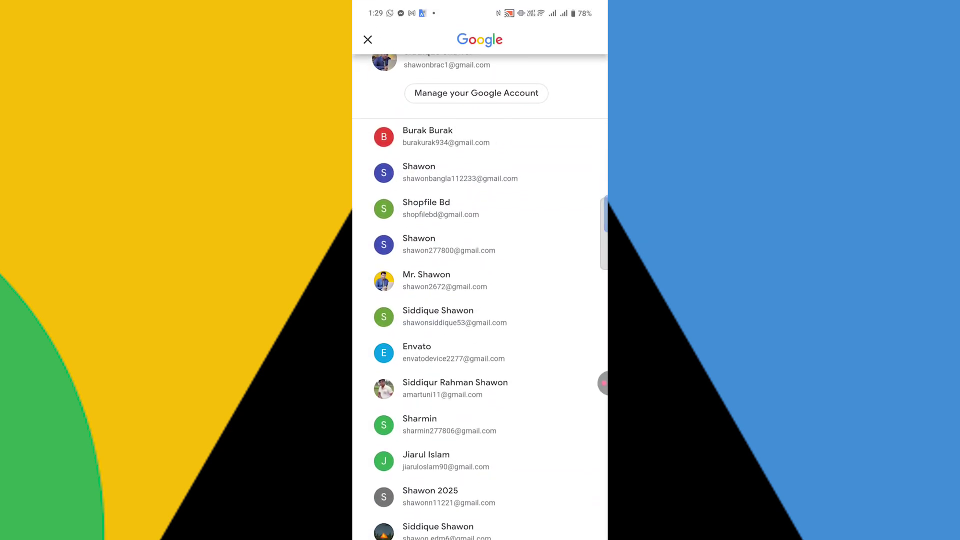
scroll(480, 300, "down", 7)
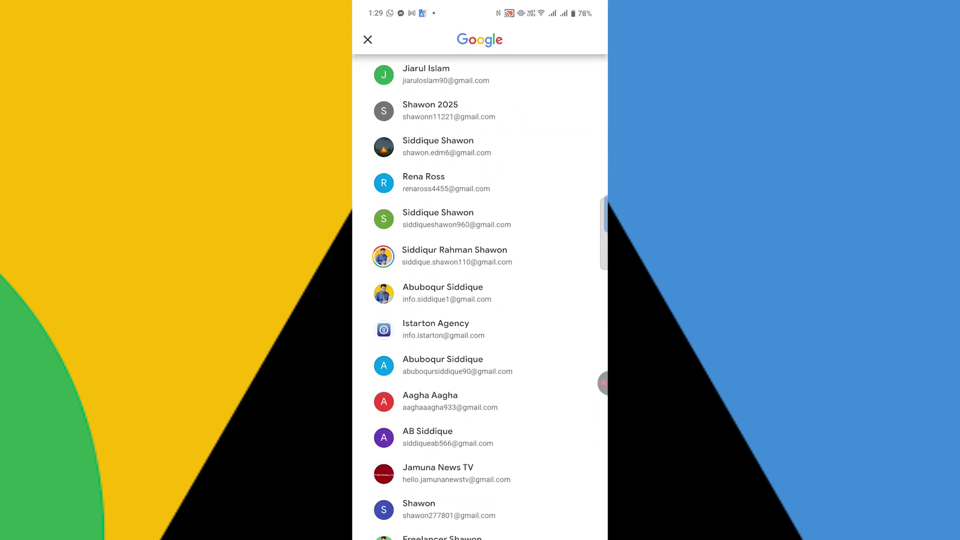
left_click(450, 324)
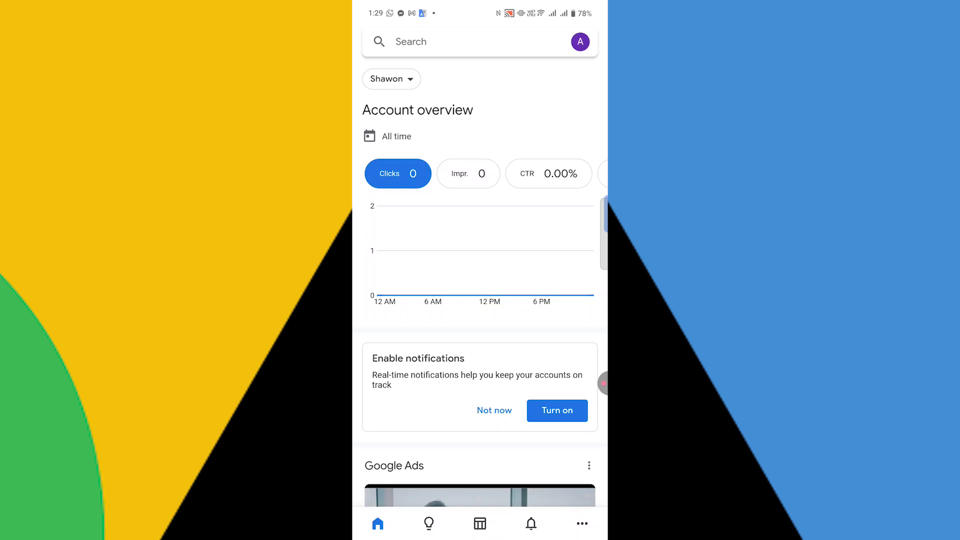
scroll(480, 266, "down", 4)
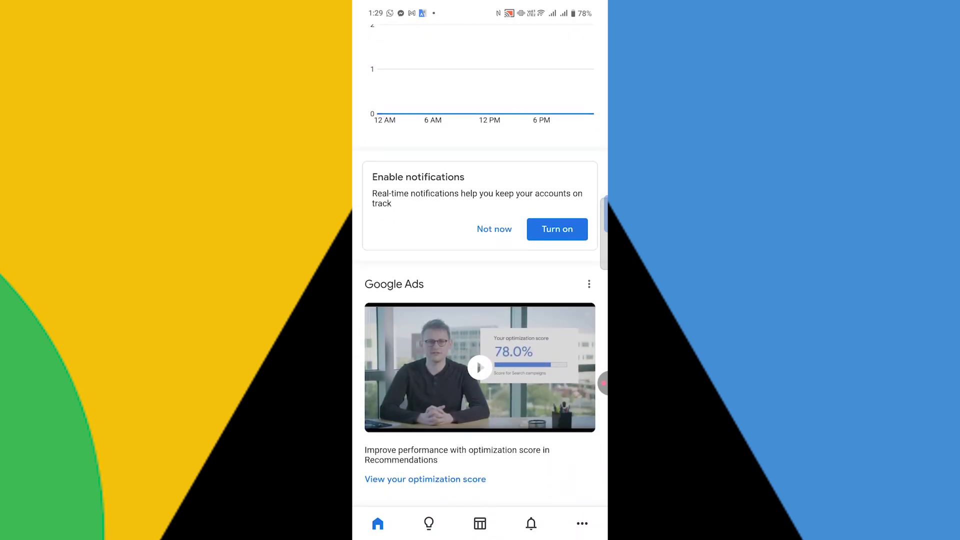
Step: Create a new Google Ads account from the app's settings, account only, with US Dollar, Bangladesh and (GMT+06:00) Bangladesh Time
scroll(480, 265, "up", 4)
scroll(480, 265, "down", 4)
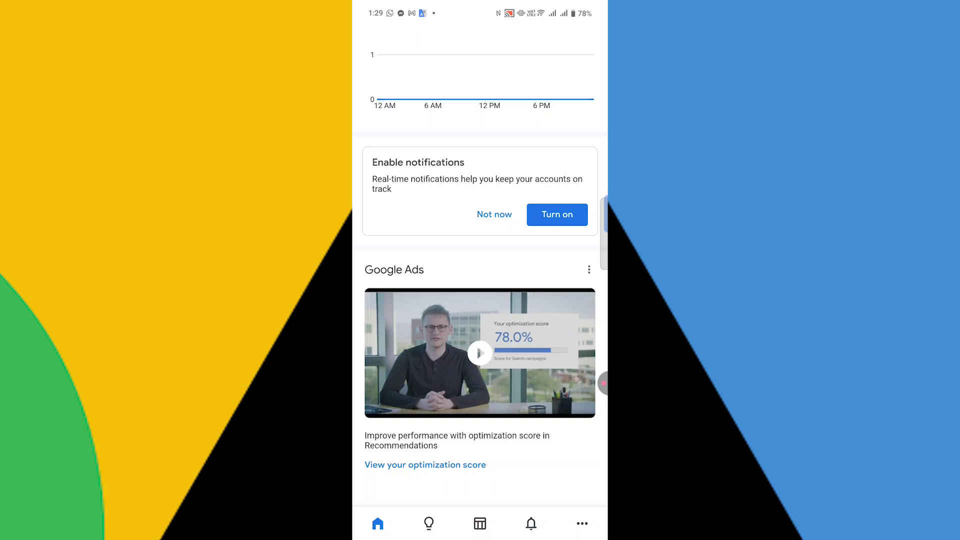
left_click(582, 524)
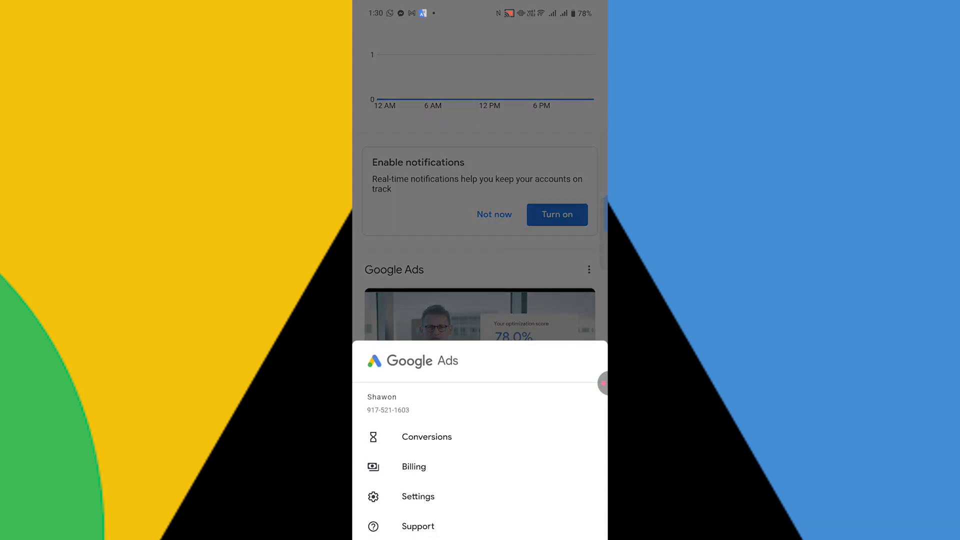
left_click(418, 496)
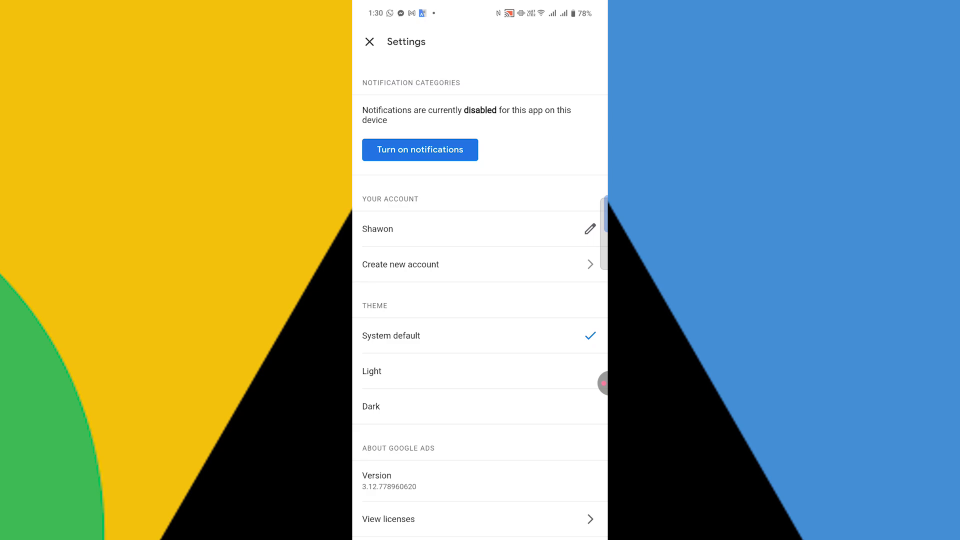
left_click(401, 264)
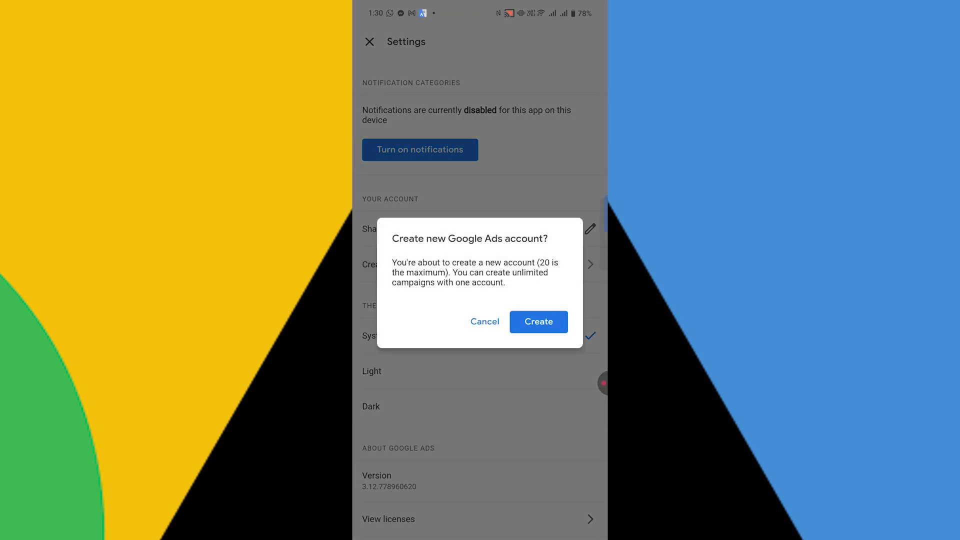
left_click(538, 321)
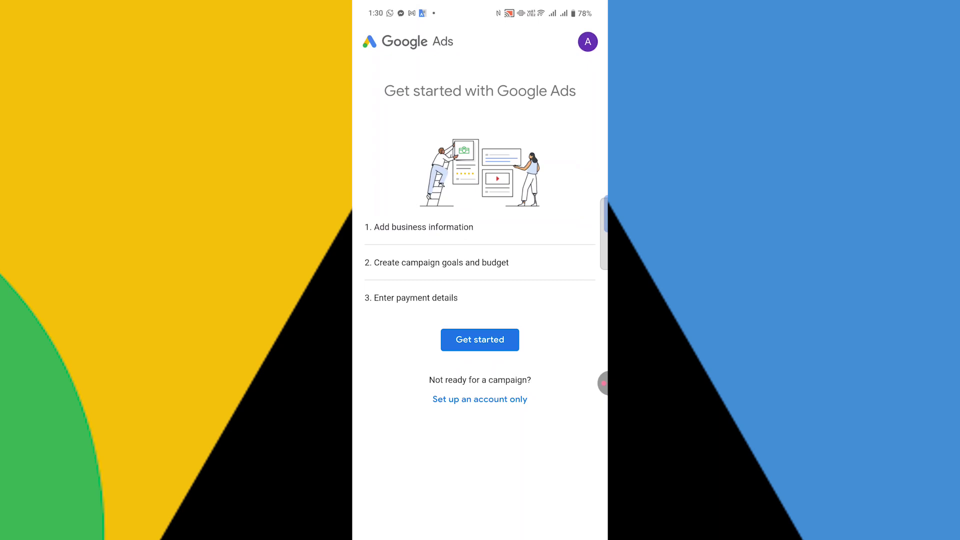
left_click(480, 399)
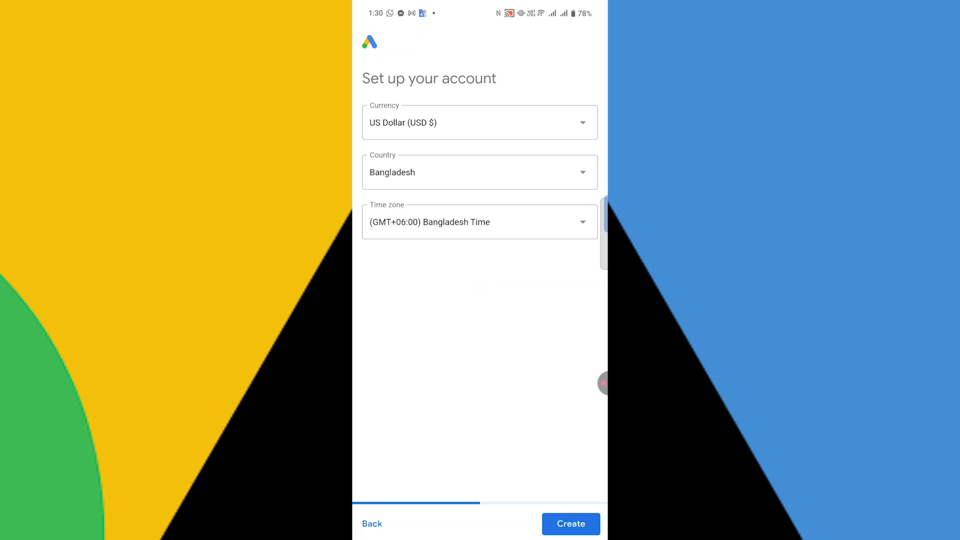
left_click(571, 524)
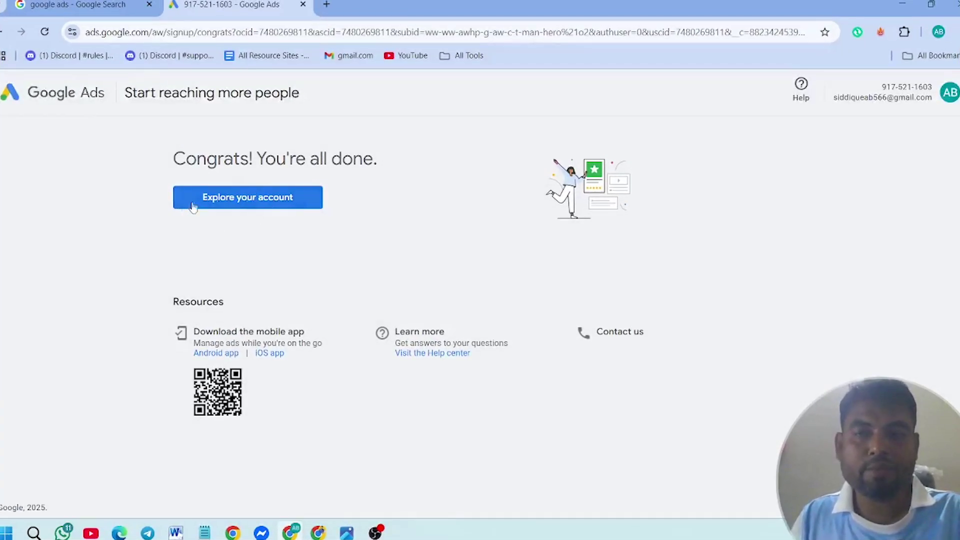
Step: Switch to the computer's browser, reload the sign-up completion page, enter the manager account and exit the feature guide to view the overview
left_click(45, 34)
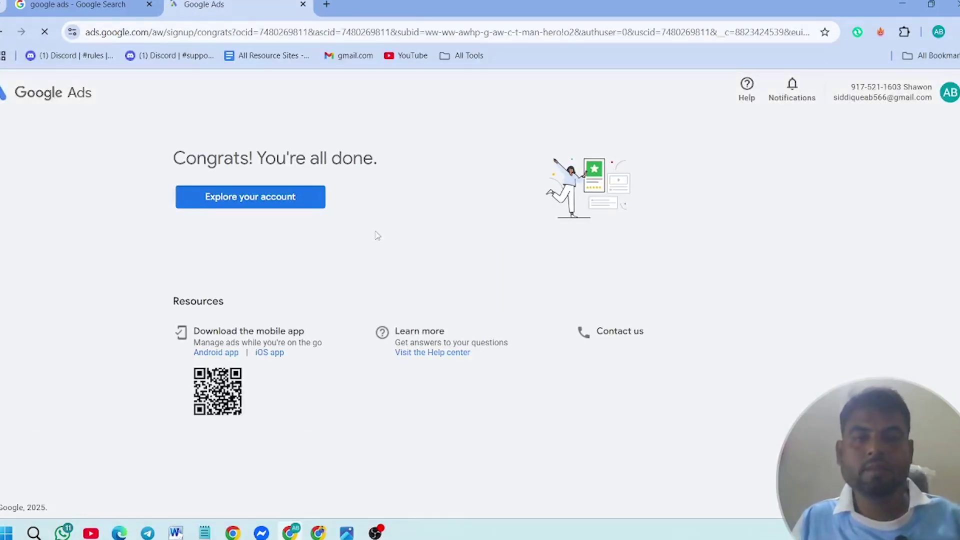
left_click(216, 199)
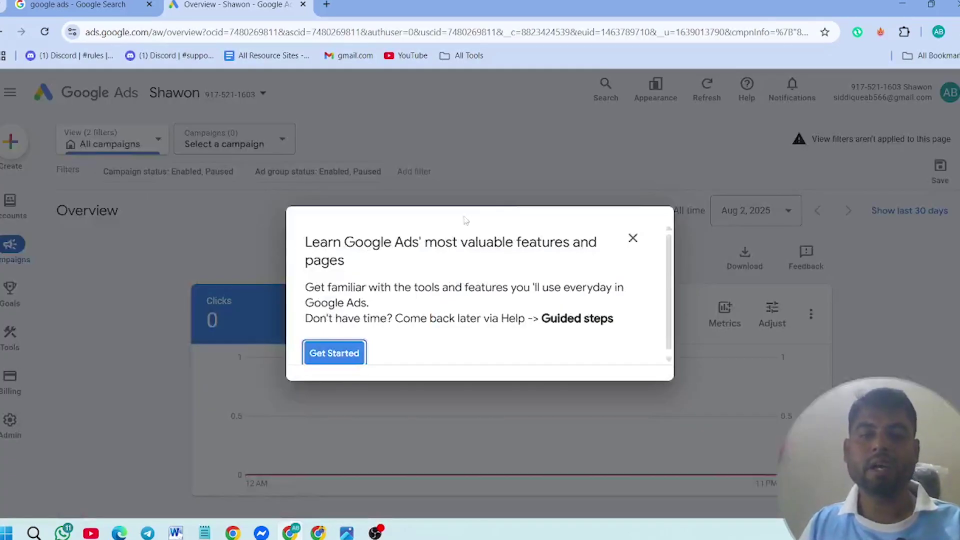
left_click(634, 239)
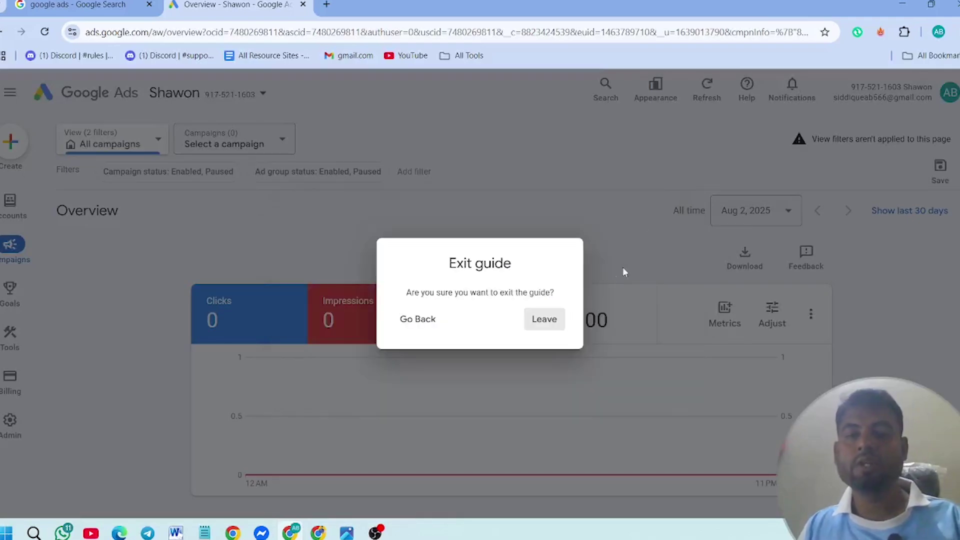
left_click(550, 320)
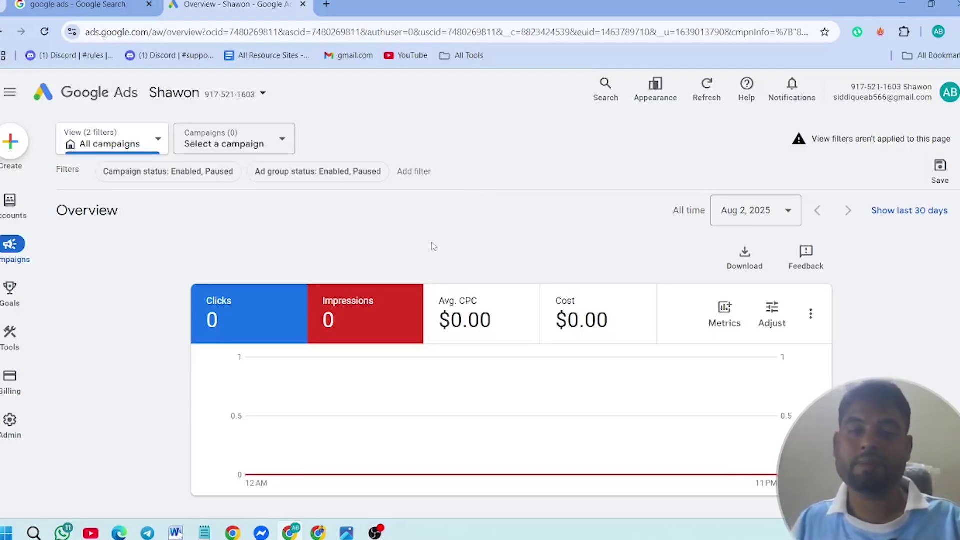
scroll(480, 224, "down", 2)
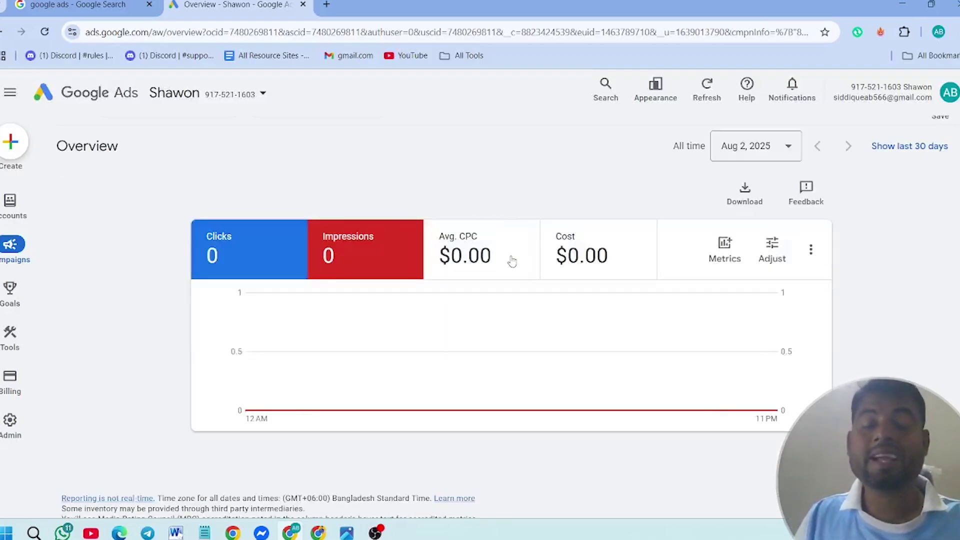
scroll(510, 260, "up", 2)
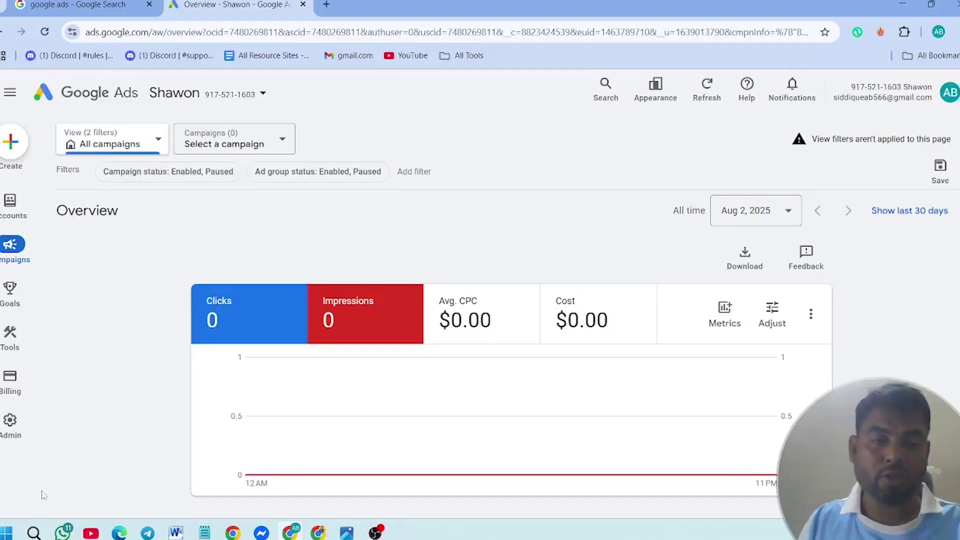
Step: Open the manager account settings in the admin area, and from there the account preferences
mouse_move(18, 450)
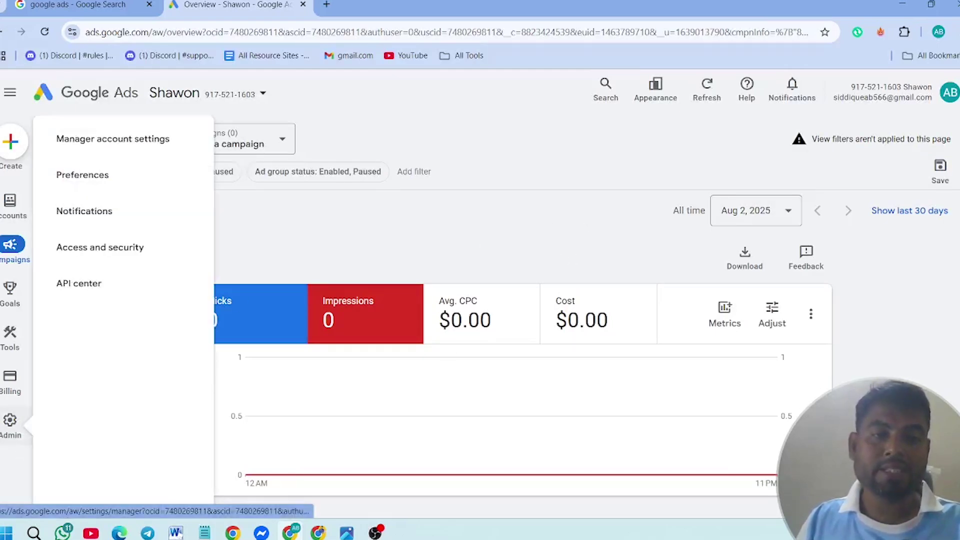
left_click(17, 436)
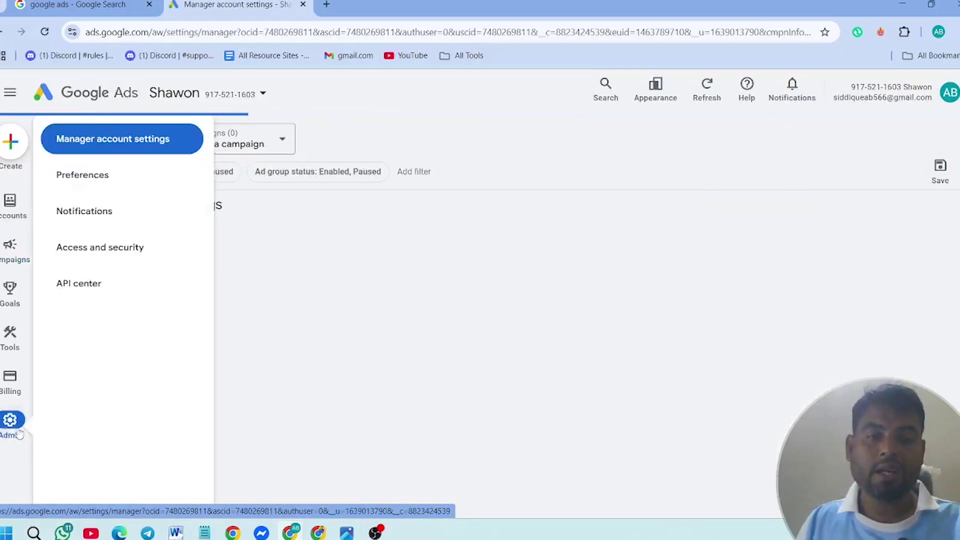
mouse_move(15, 384)
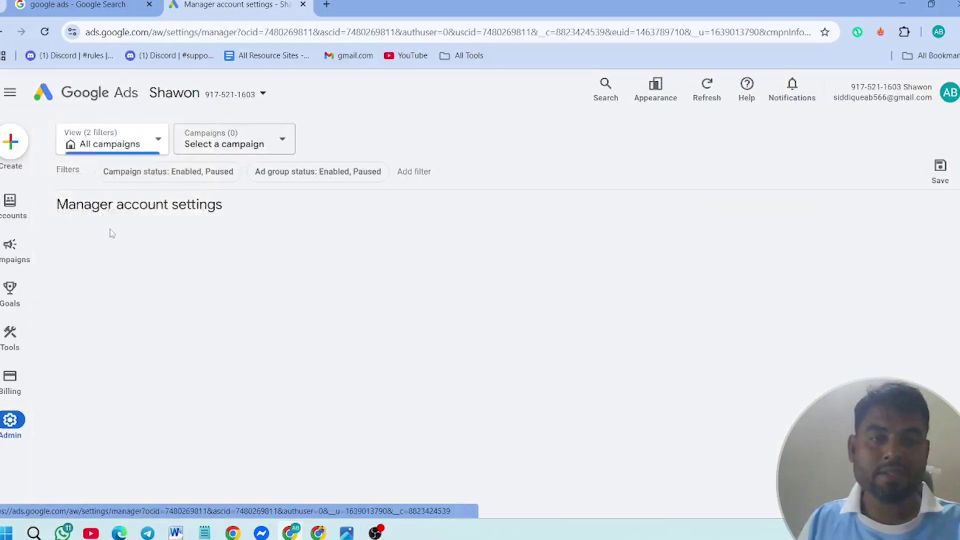
mouse_move(23, 422)
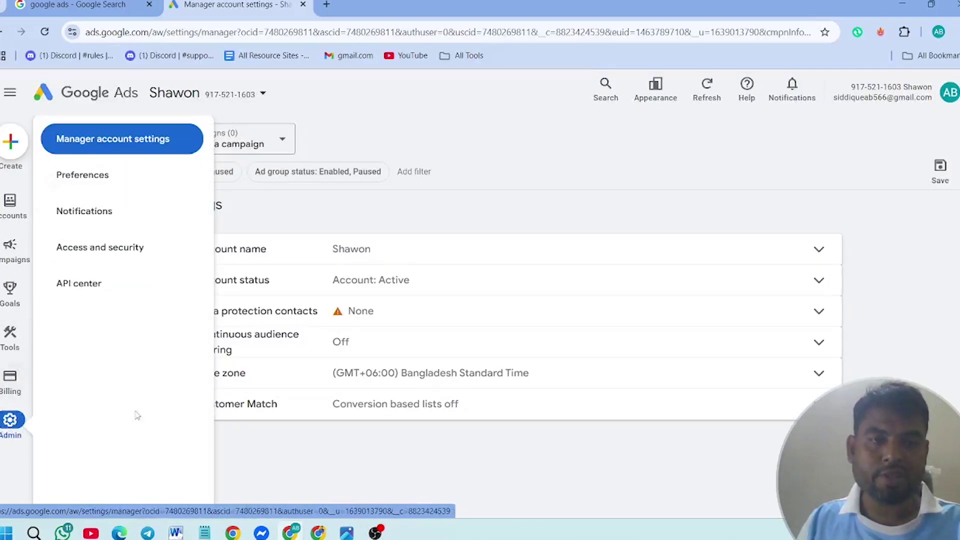
left_click(78, 188)
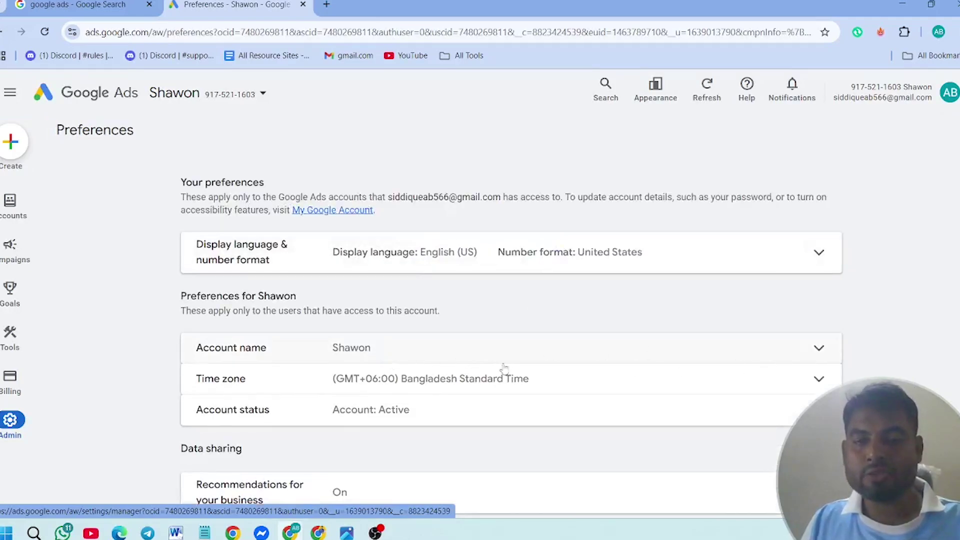
Step: Rename the account to the owner's first name followed by "Google Ads account" and save it
left_click(807, 352)
left_click_drag(360, 375, 182, 378)
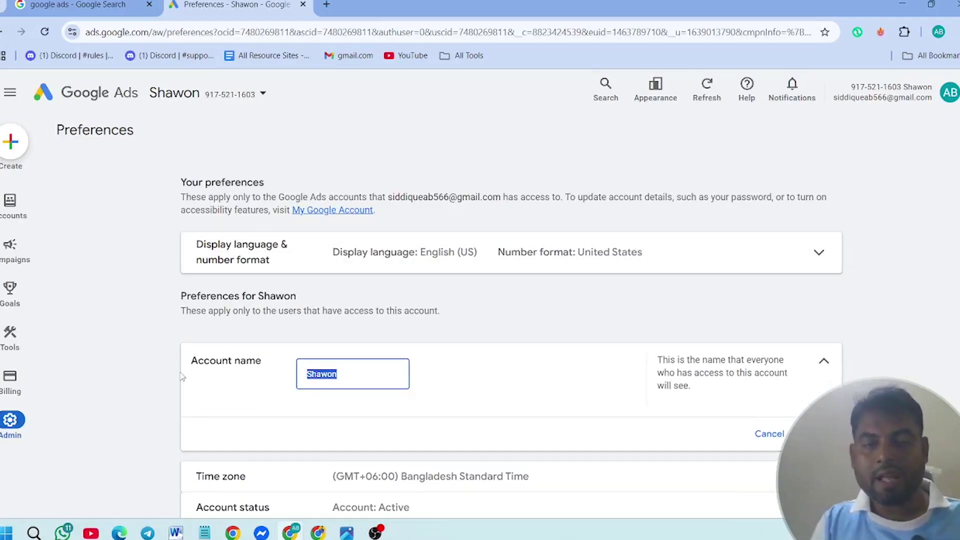
type("S")
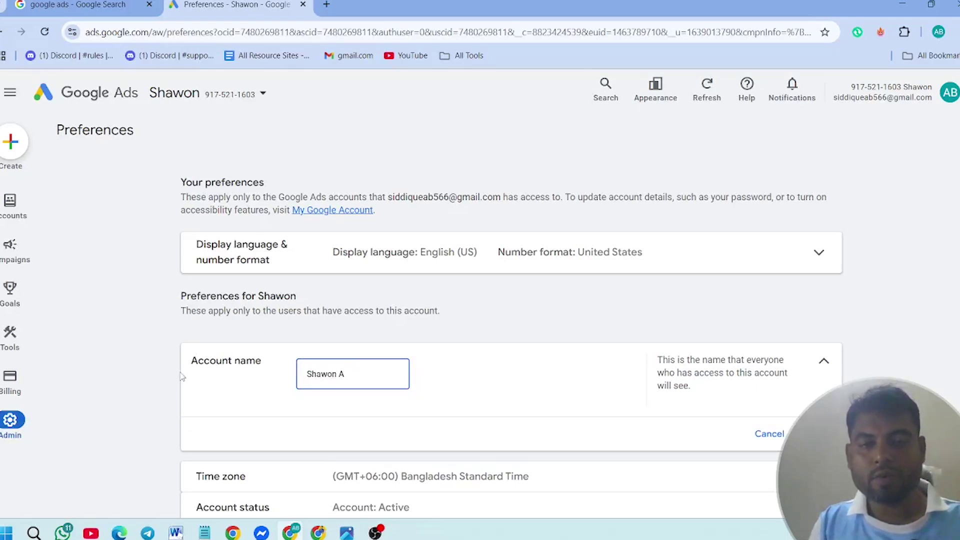
type("hawon Goolad Ad")
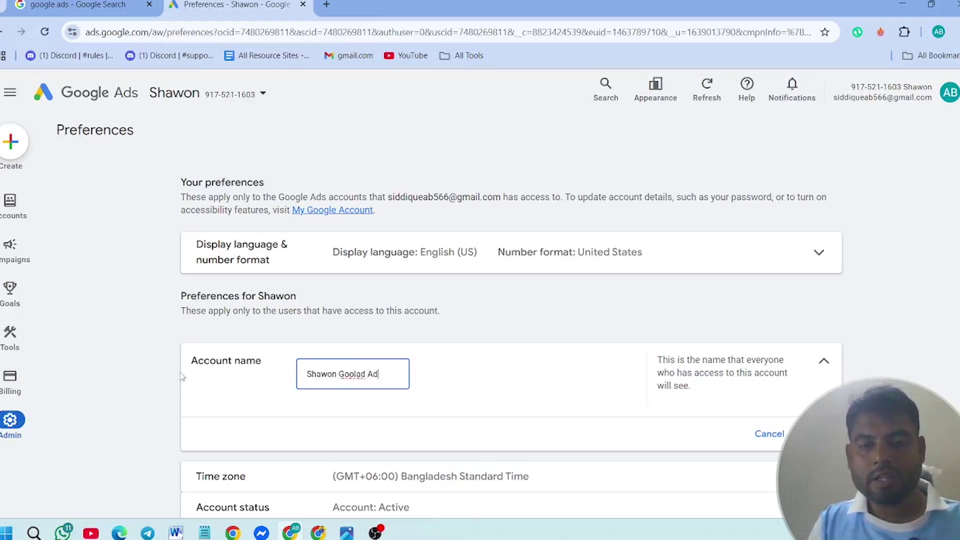
type("s adcount")
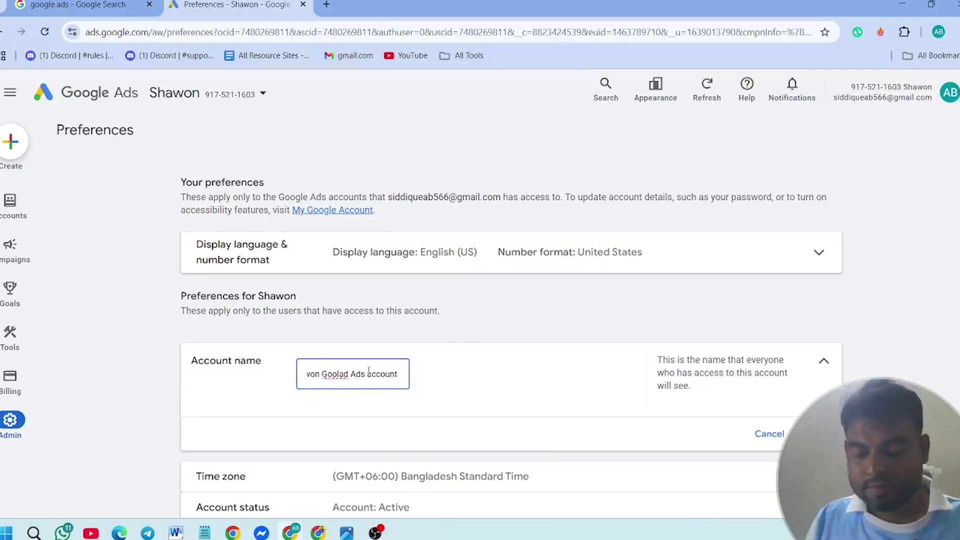
key("BackSpace")
key("BackSpace")
type("gl")
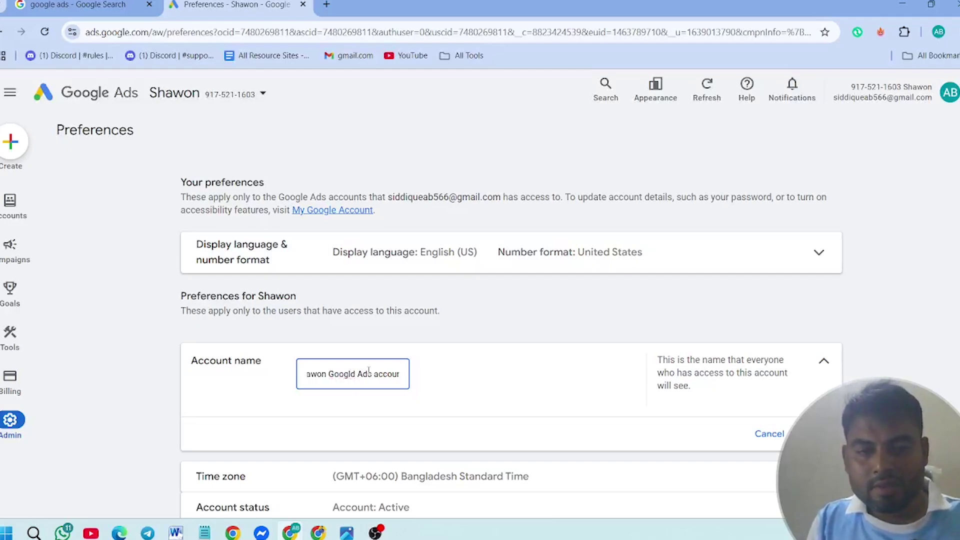
type("e")
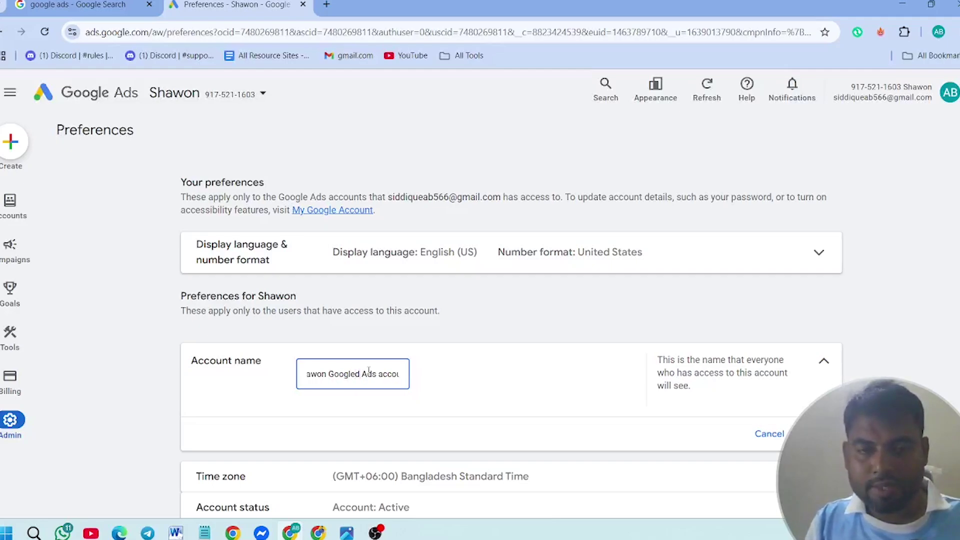
key("Delete")
scroll(742, 416, "down", 1)
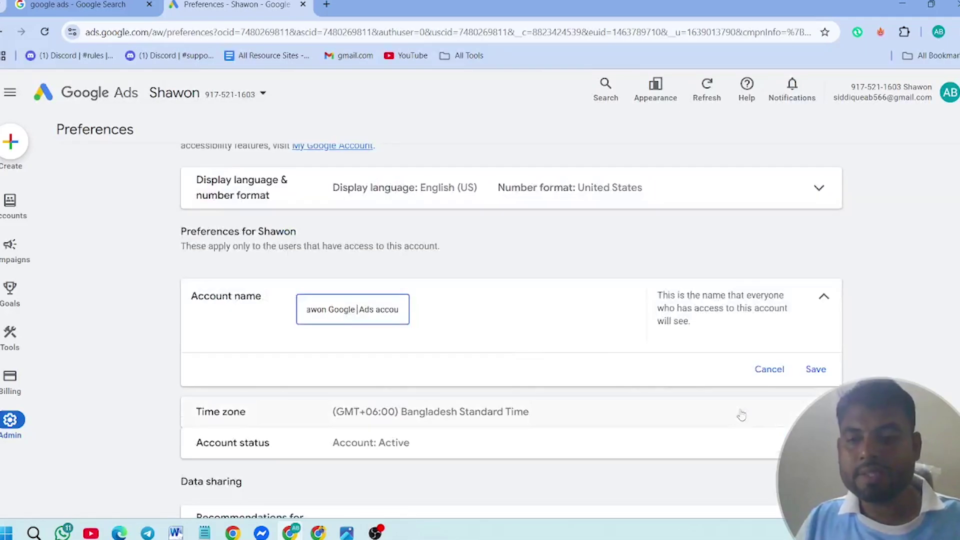
left_click(816, 370)
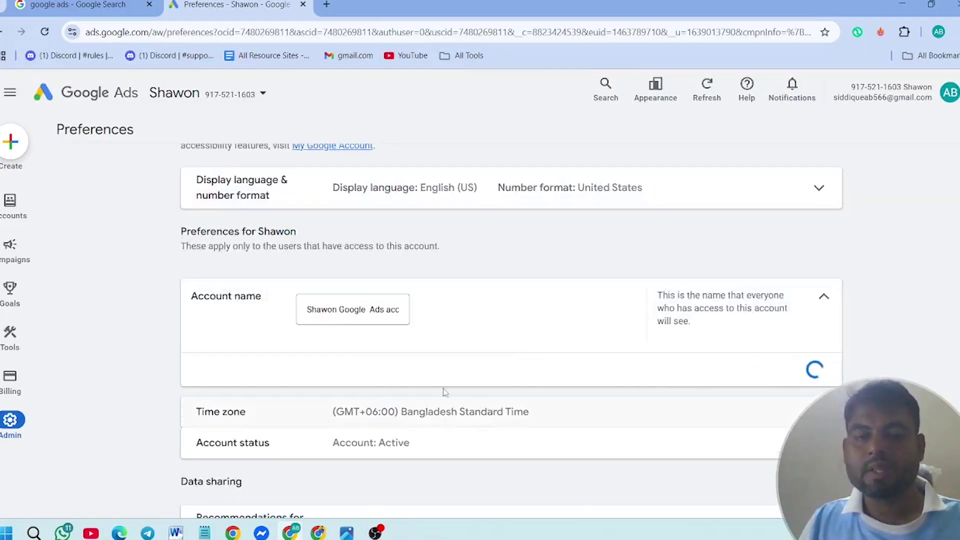
Step: Reload the preferences page, then check the account name and the list of Google Ads accounts under the signed-in profile
scroll(456, 302, "down", 3)
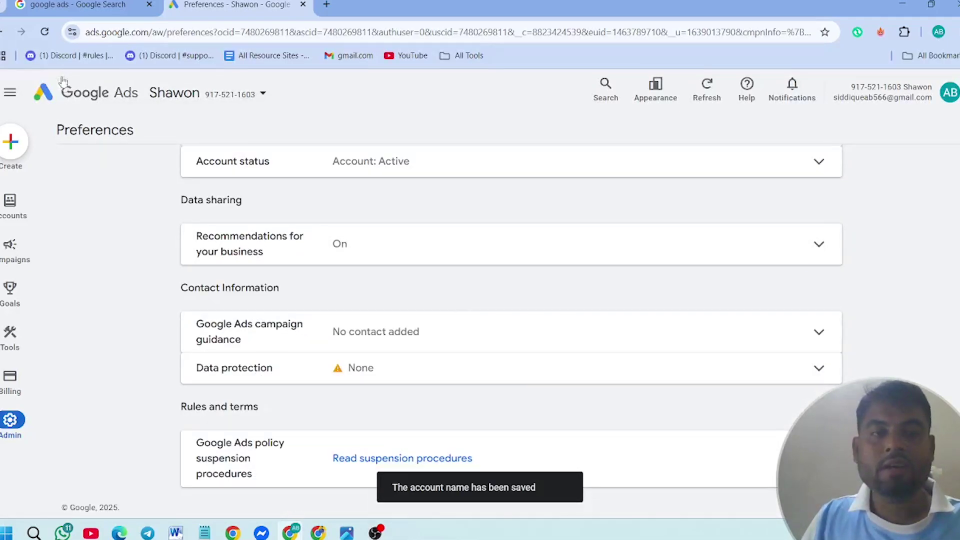
left_click(43, 32)
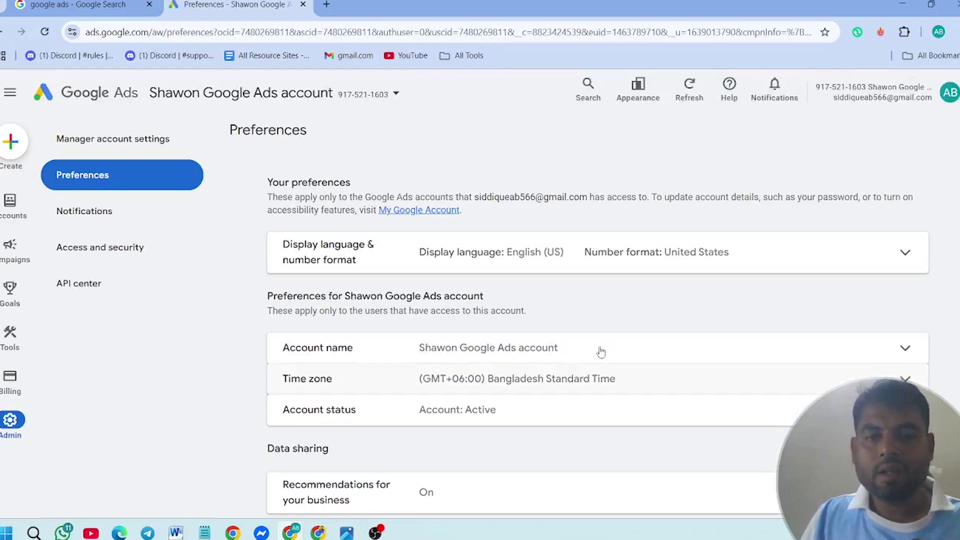
left_click(950, 95)
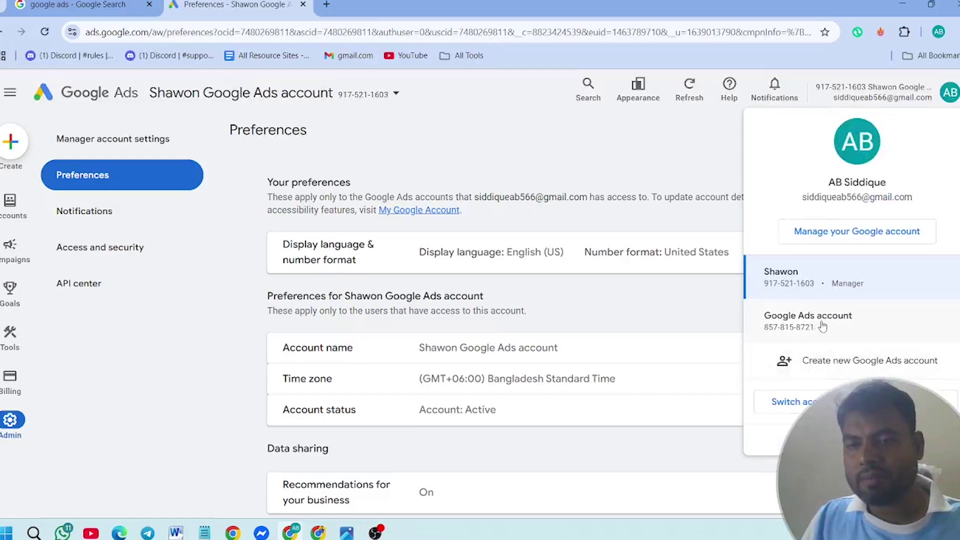
left_click(672, 378)
scroll(349, 276, "down", 4)
scroll(436, 302, "up", 4)
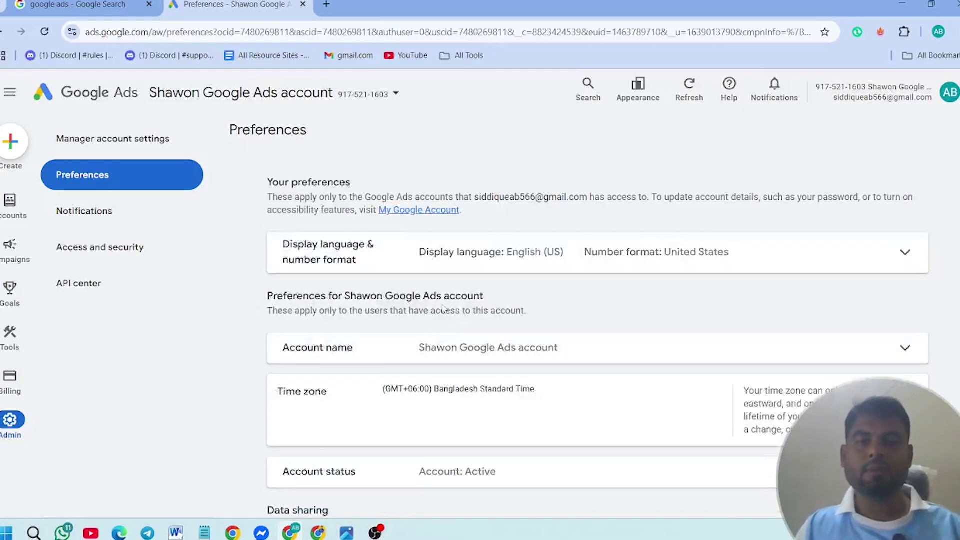